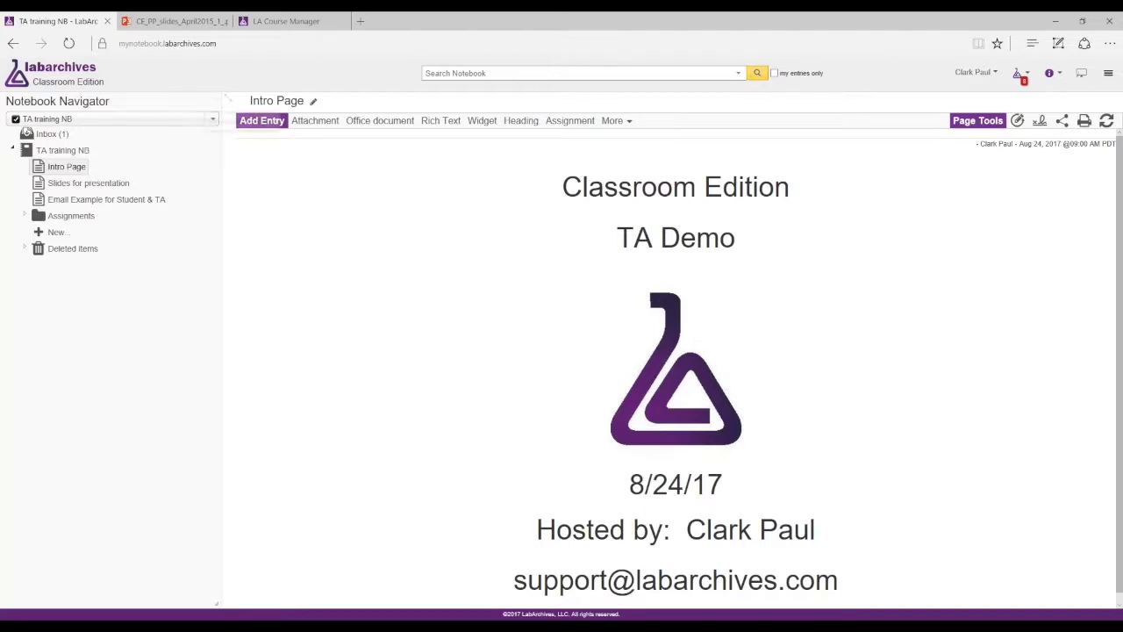
# Review the Getting Started overview slide in the CE_PP_slides presentation and close the presentation.
pyautogui.moveTo(176, 30)
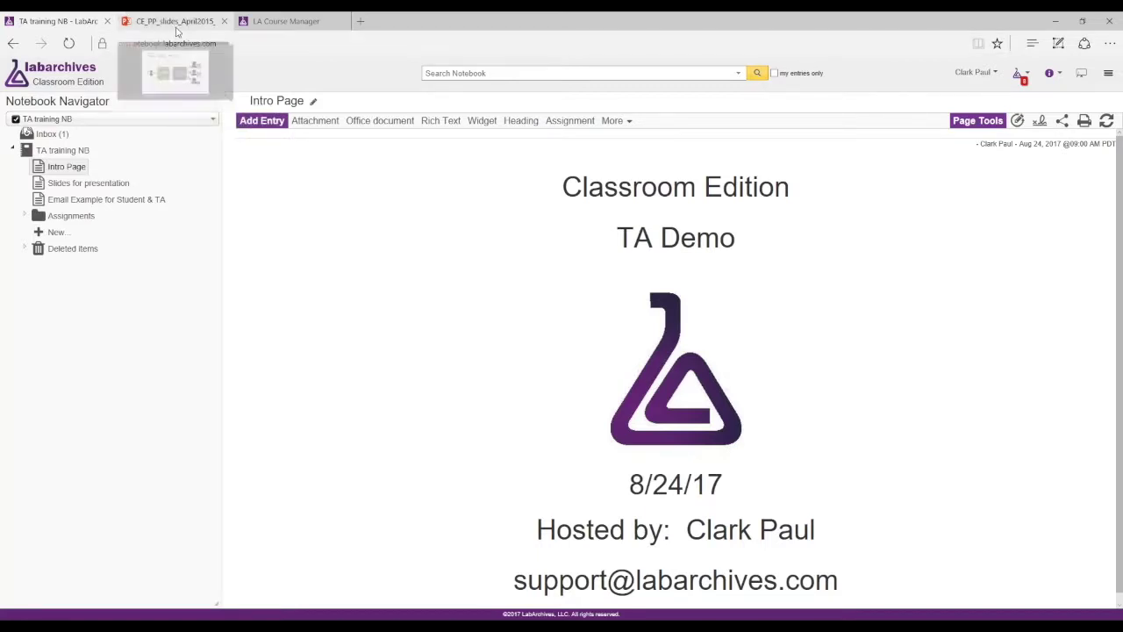
pyautogui.click(176, 23)
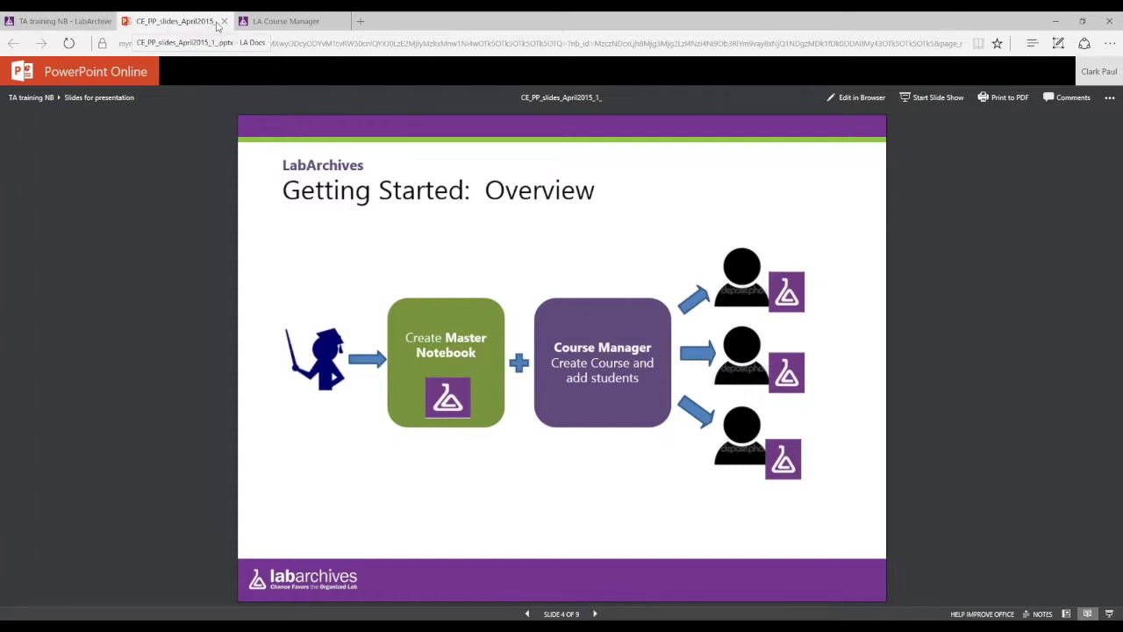
pyautogui.click(224, 24)
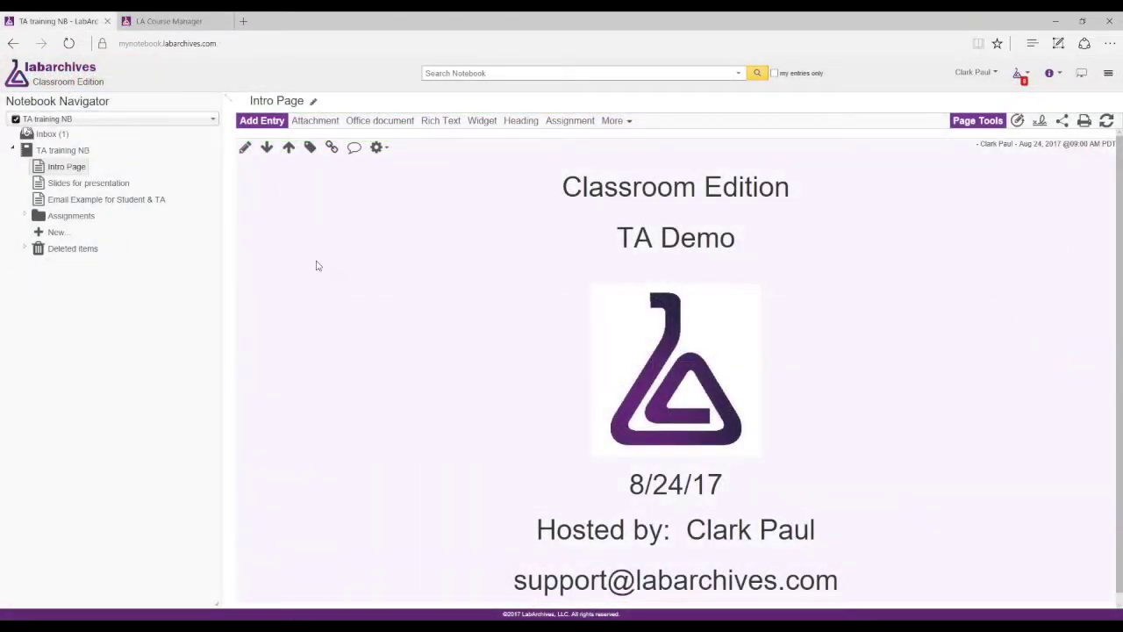
# Expand the Assignments folder in the TA training NB notebook.
pyautogui.click(25, 215)
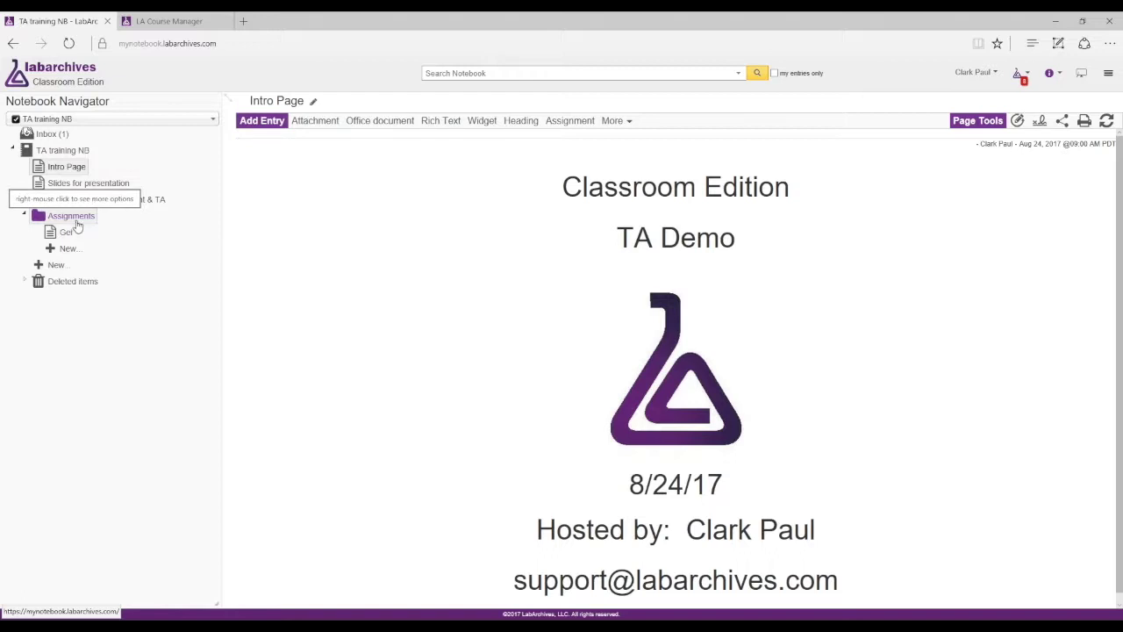
pyautogui.moveTo(315, 120); pyautogui.dragTo(343, 136)
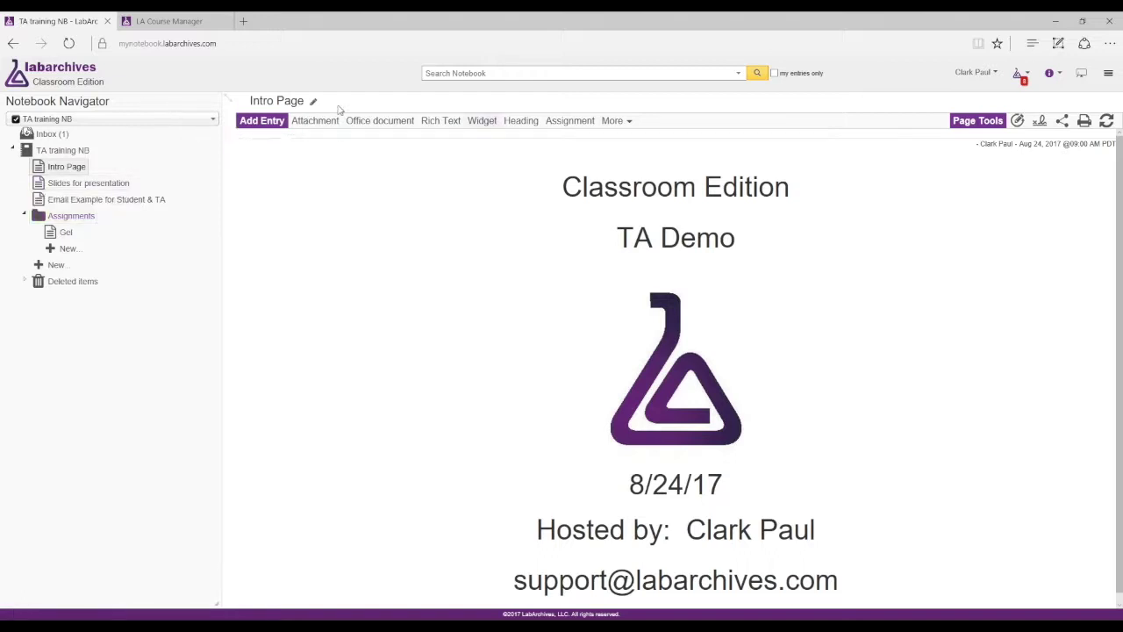
# Switch to Course Manager and add a teaching assistant to TA Demo Class by e-mail address, leaving No sections selected.
pyautogui.click(170, 21)
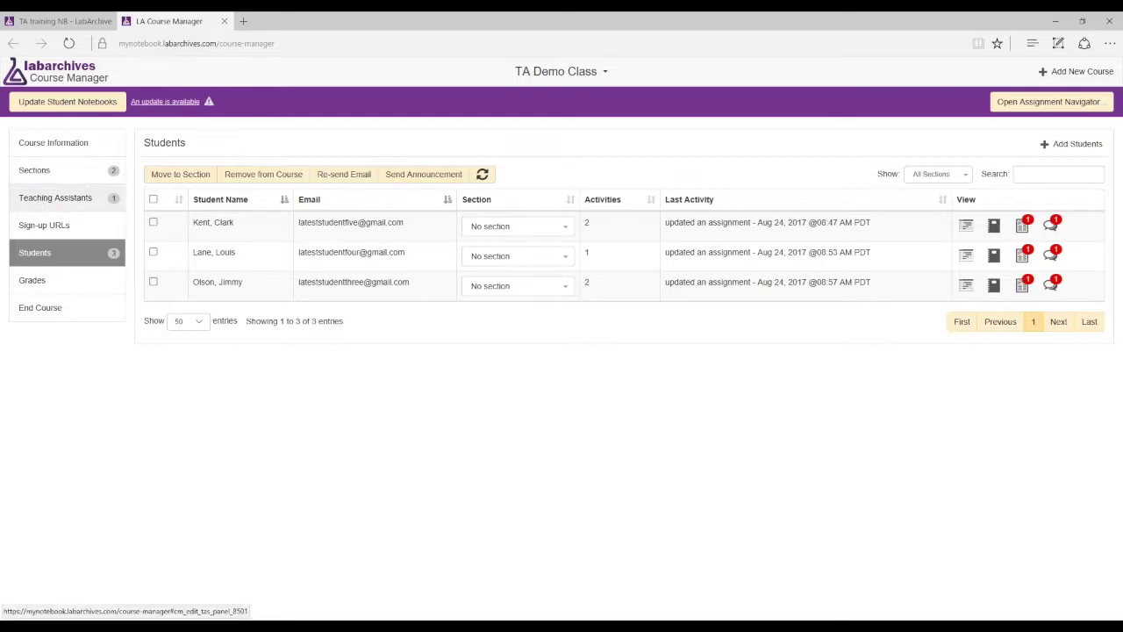
pyautogui.click(38, 201)
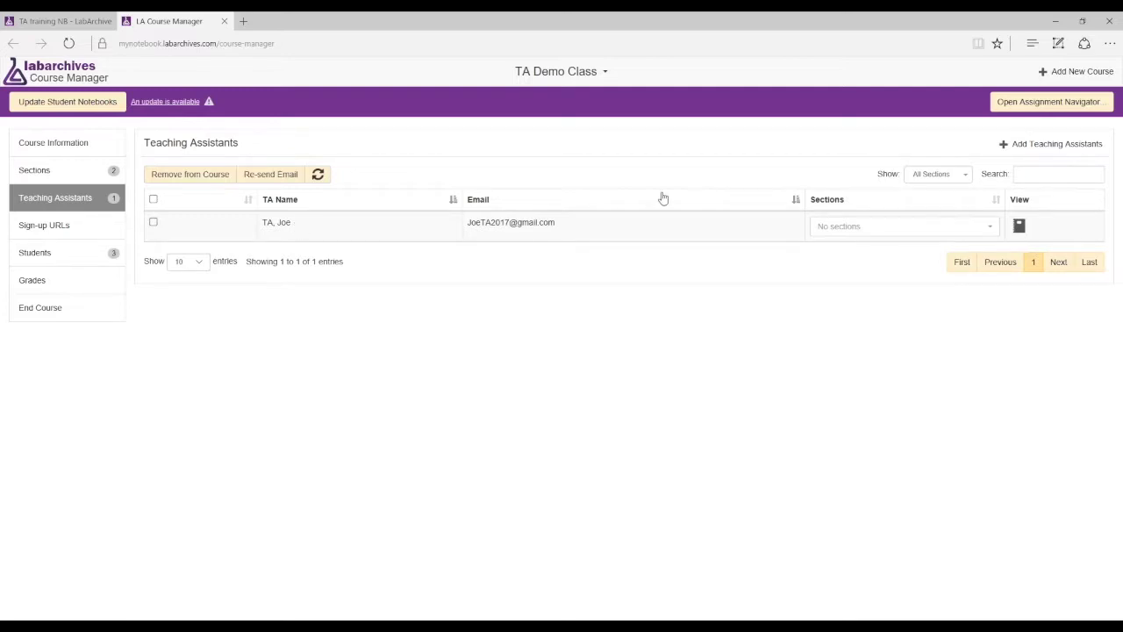
pyautogui.click(1022, 147)
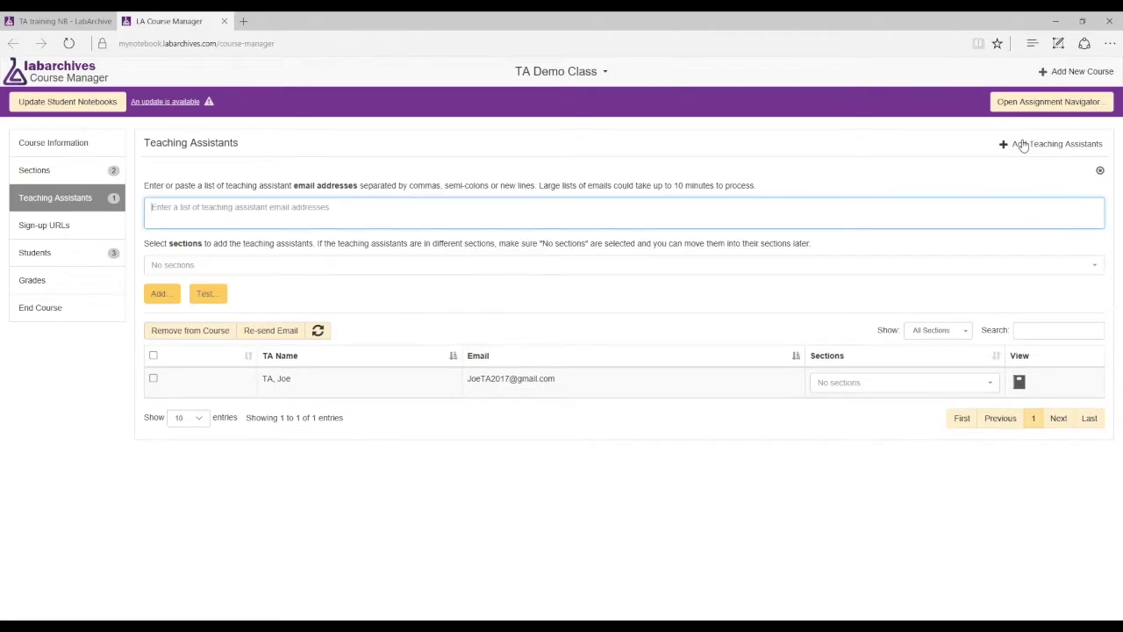
pyautogui.hotkey('ctrl', 'v')
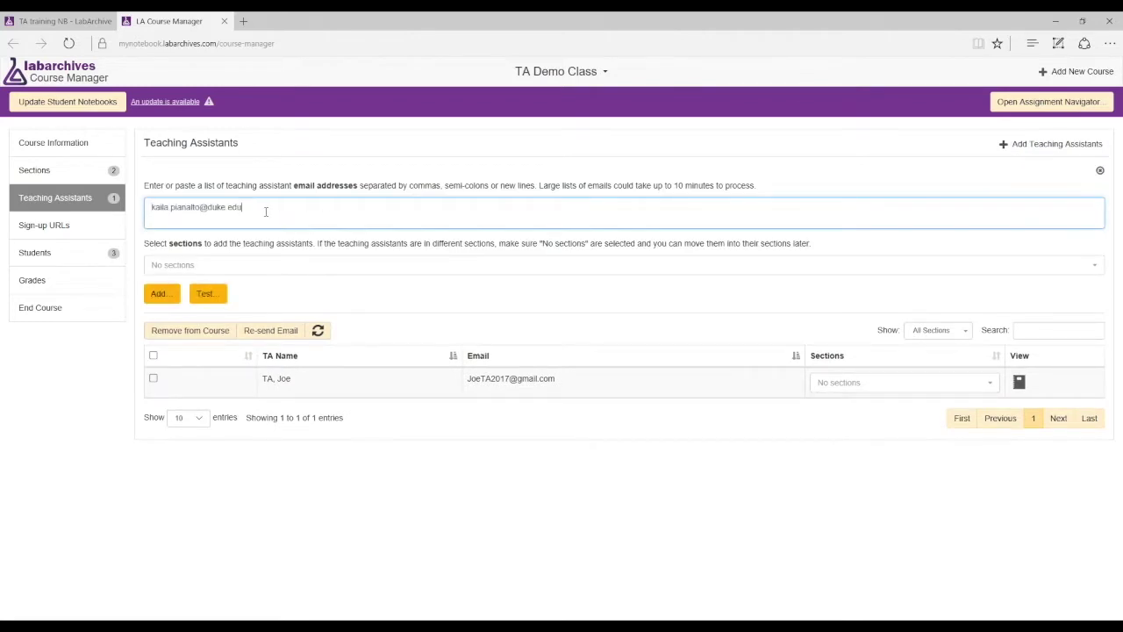
pyautogui.click(166, 301)
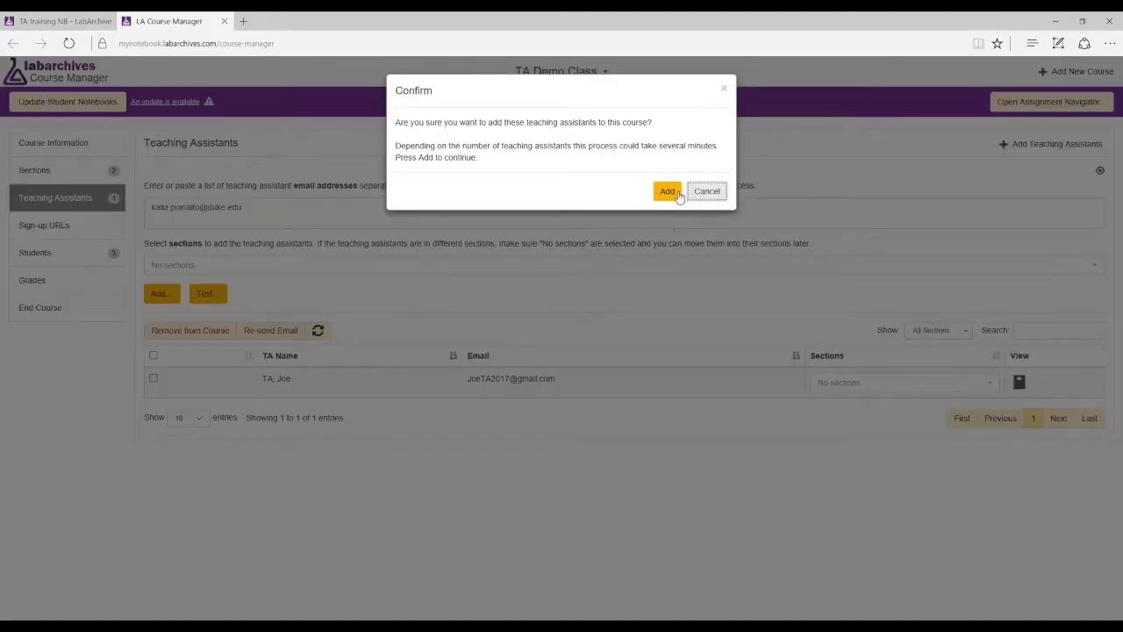
pyautogui.click(674, 192)
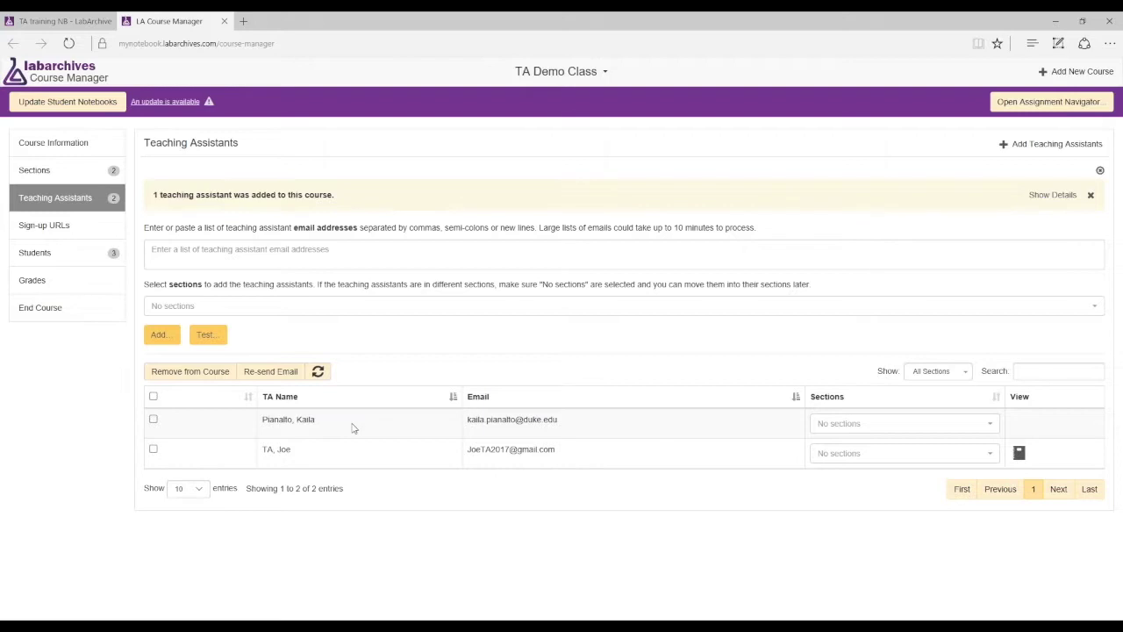
# Return to the notebook and view the sample student e-mail on the Email Example for Student & TA page.
pyautogui.click(83, 23)
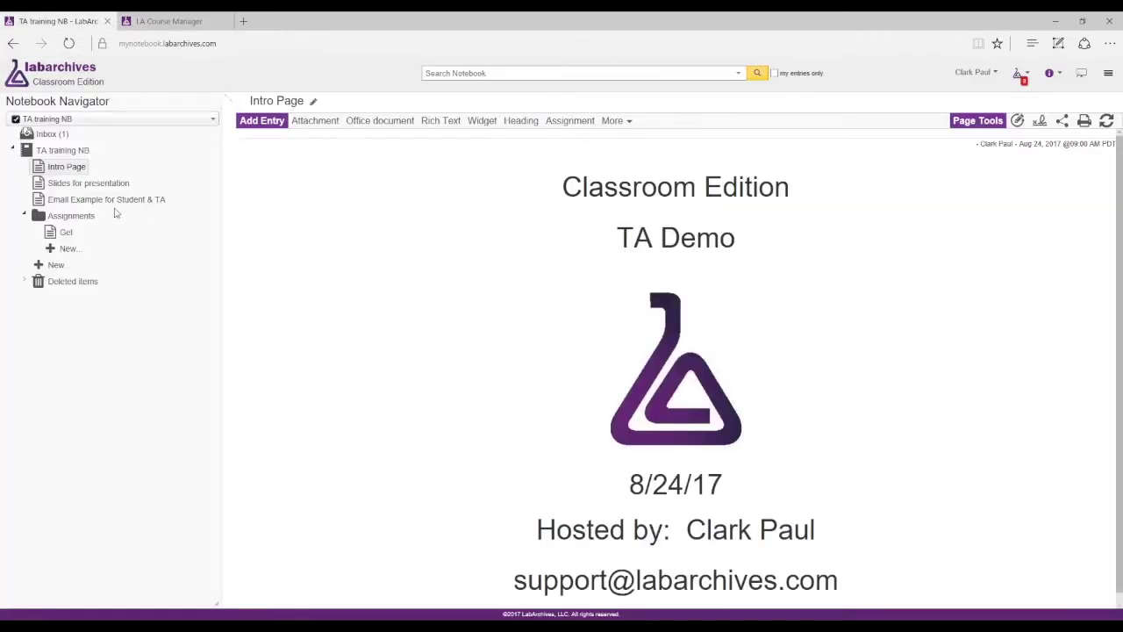
pyautogui.click(107, 199)
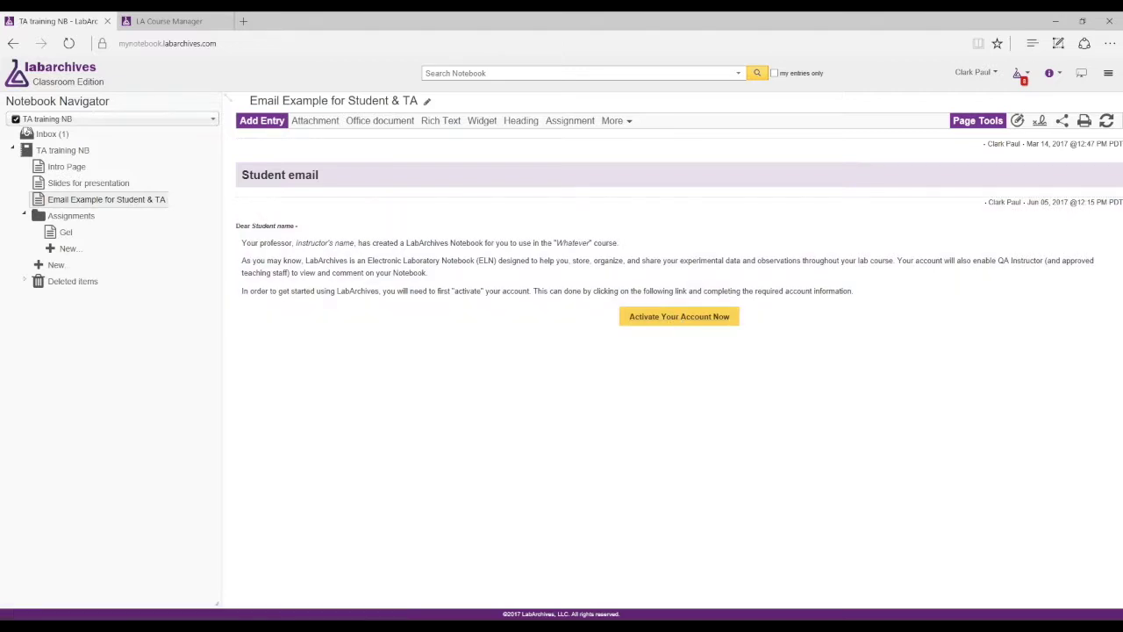
# Go back to Course Manager and refresh the list of teaching assistants.
pyautogui.click(187, 19)
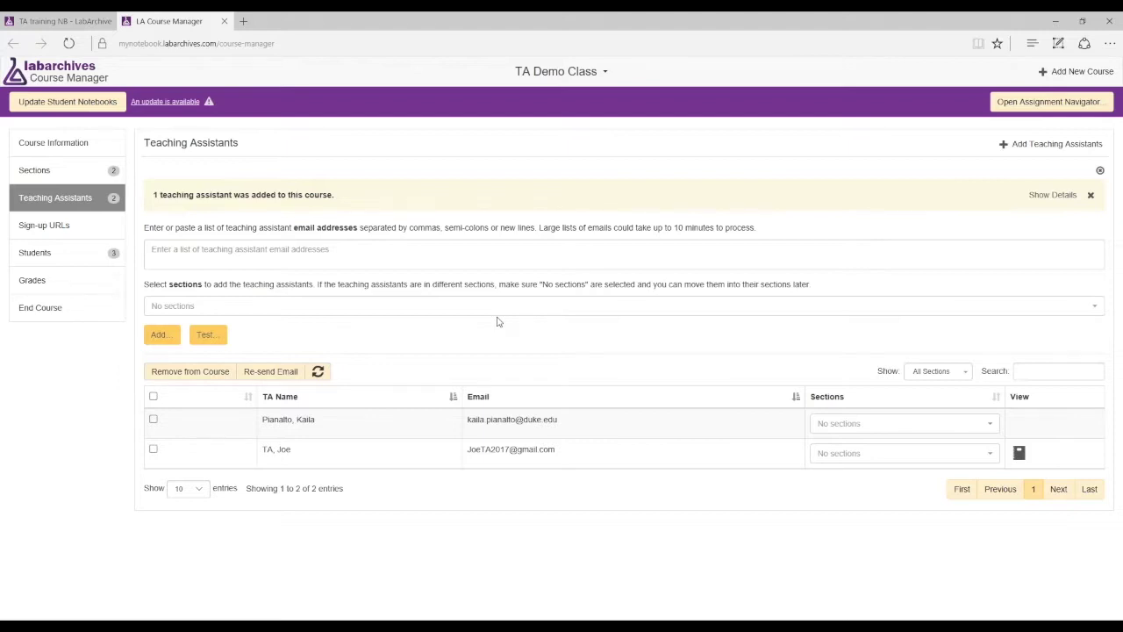
pyautogui.click(318, 372)
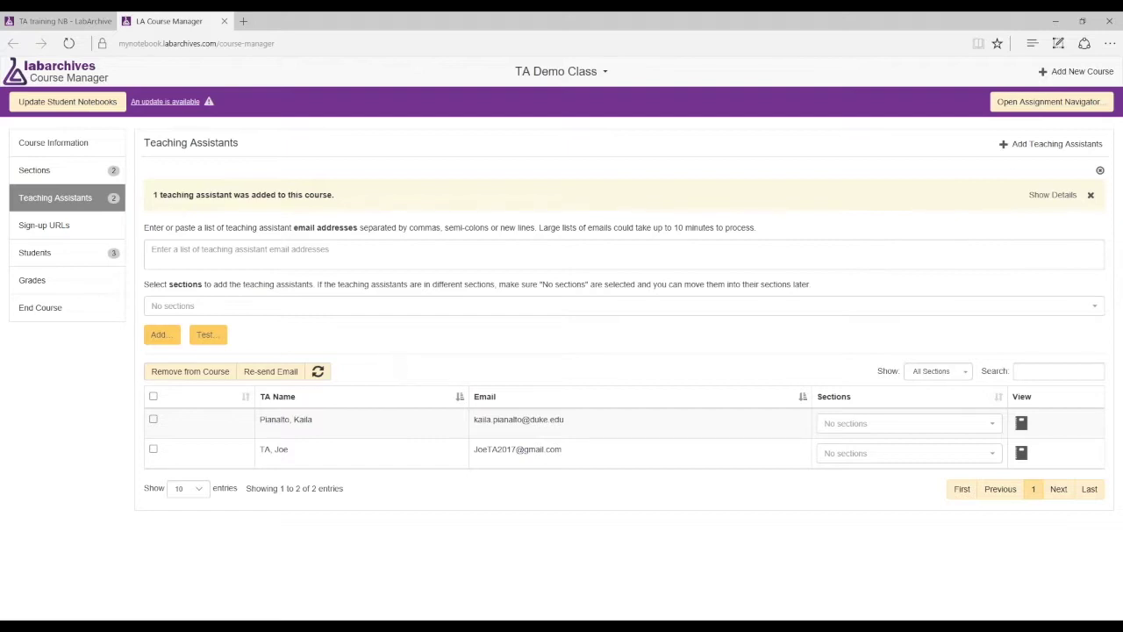
pyautogui.click(35, 21)
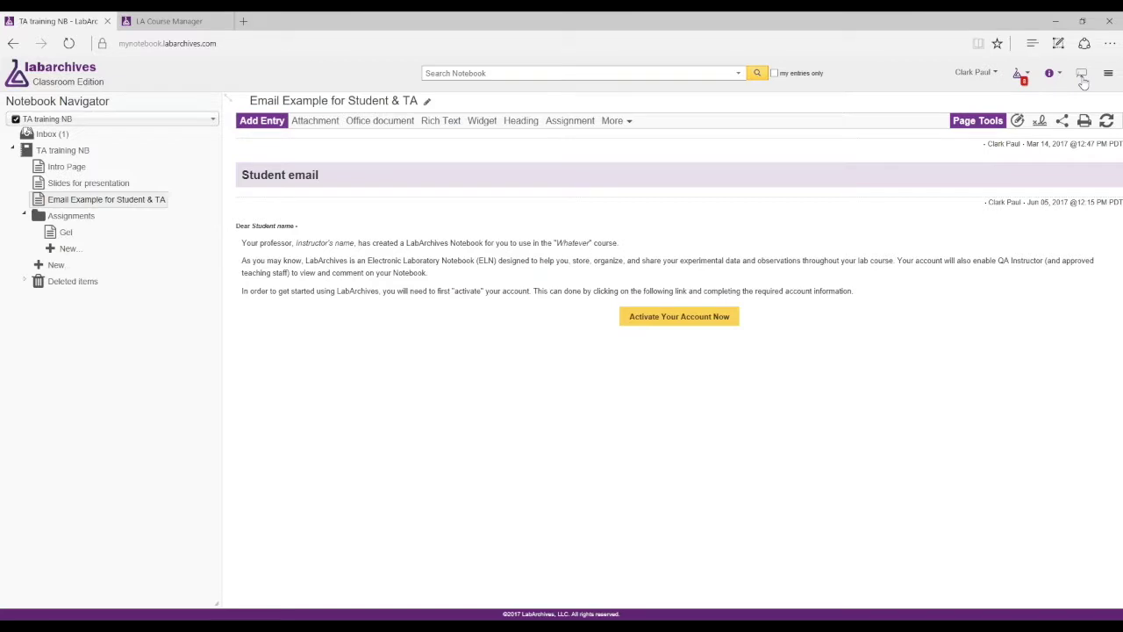
pyautogui.click(166, 21)
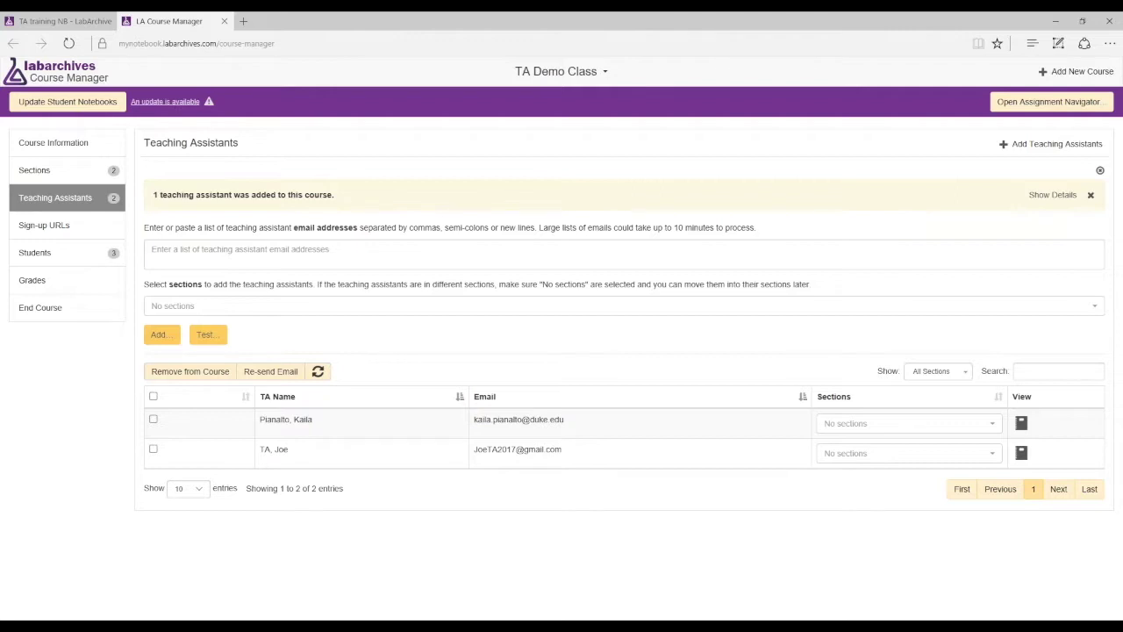
# Bring the LA Assignment Navigator window on screen and examine the choices in its student, course and section filters.
pyautogui.moveTo(0, 18); pyautogui.dragTo(624, 172)
pyautogui.doubleClick(624, 172)
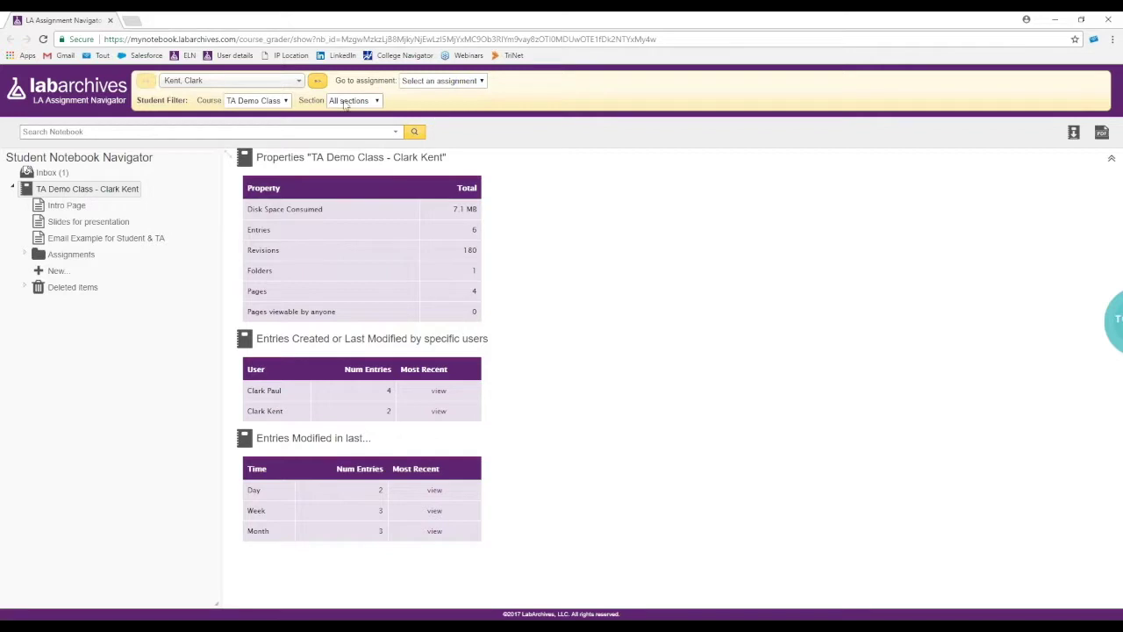
pyautogui.click(300, 85)
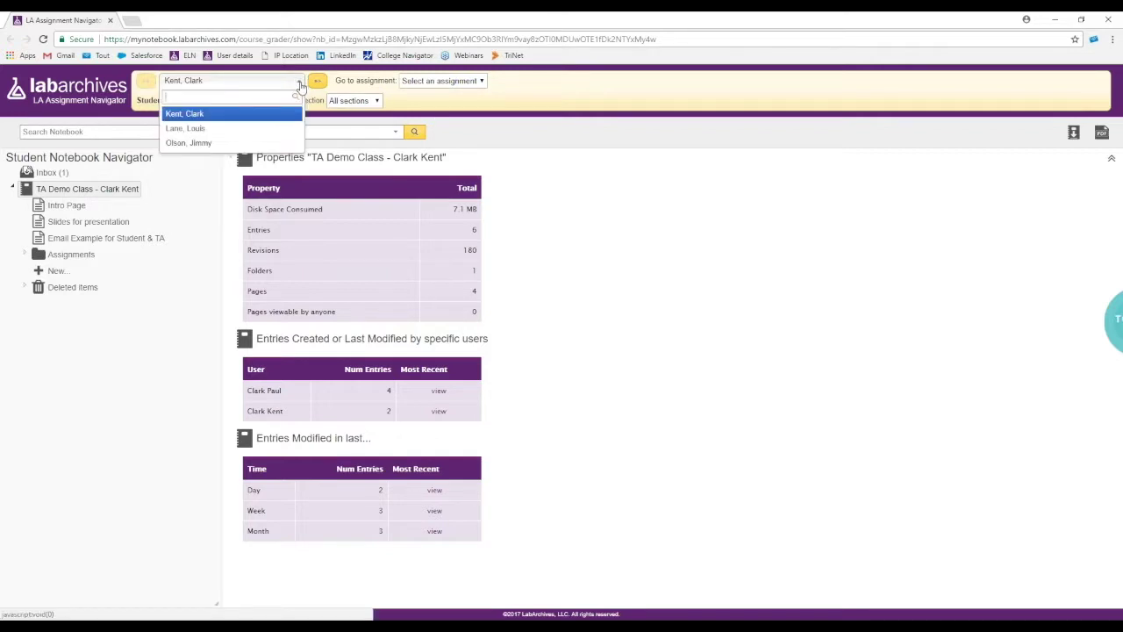
pyautogui.click(452, 86)
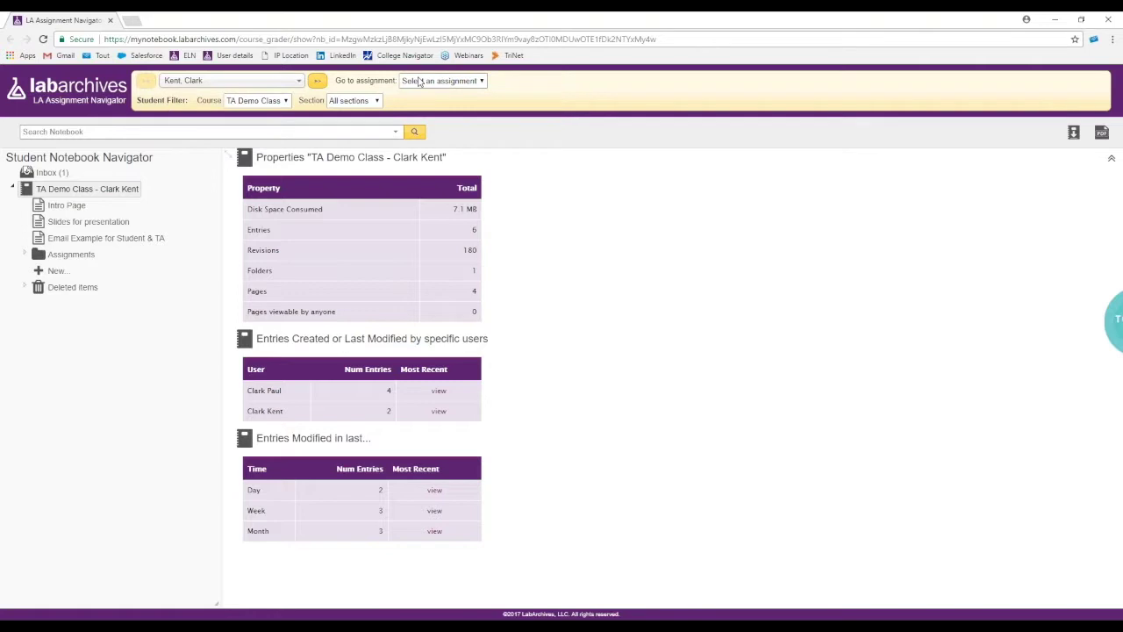
pyautogui.click(287, 101)
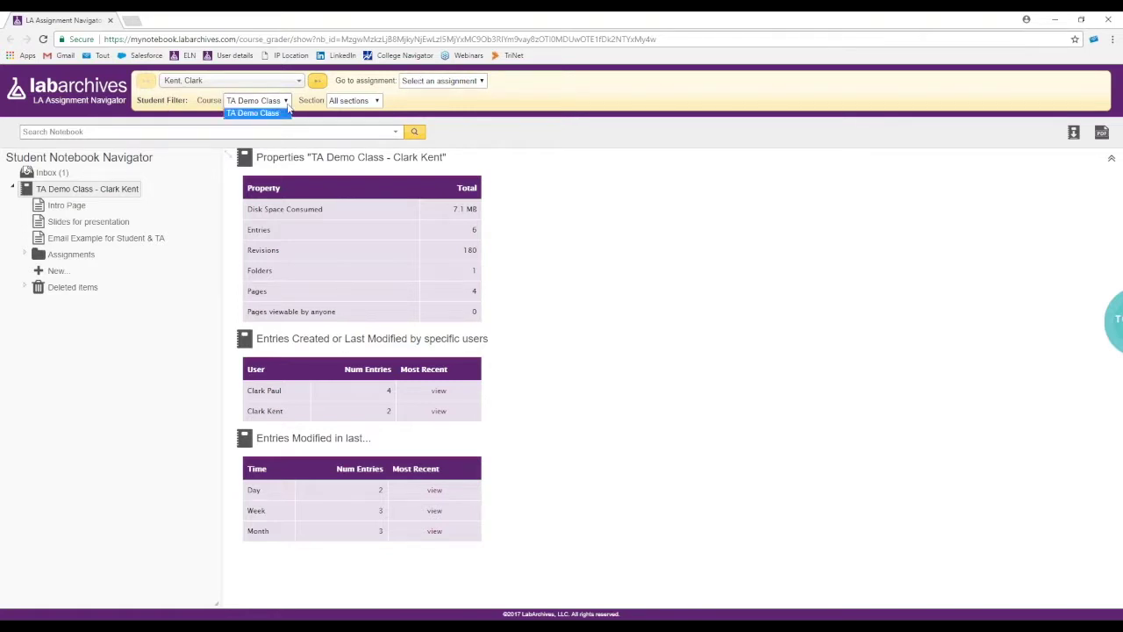
pyautogui.click(430, 105)
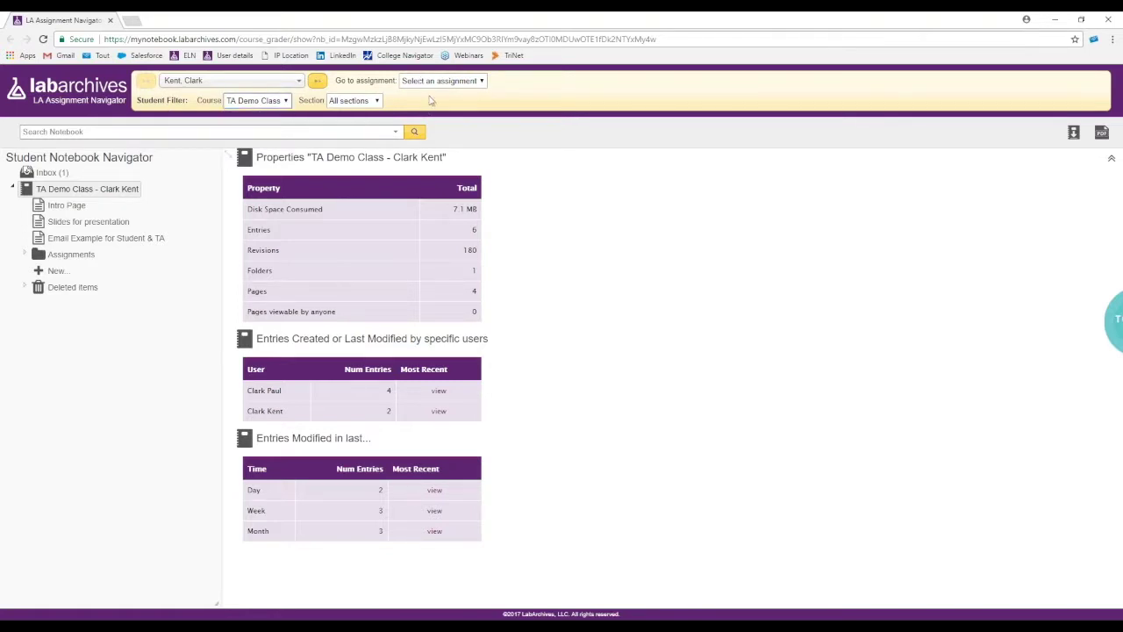
pyautogui.click(375, 102)
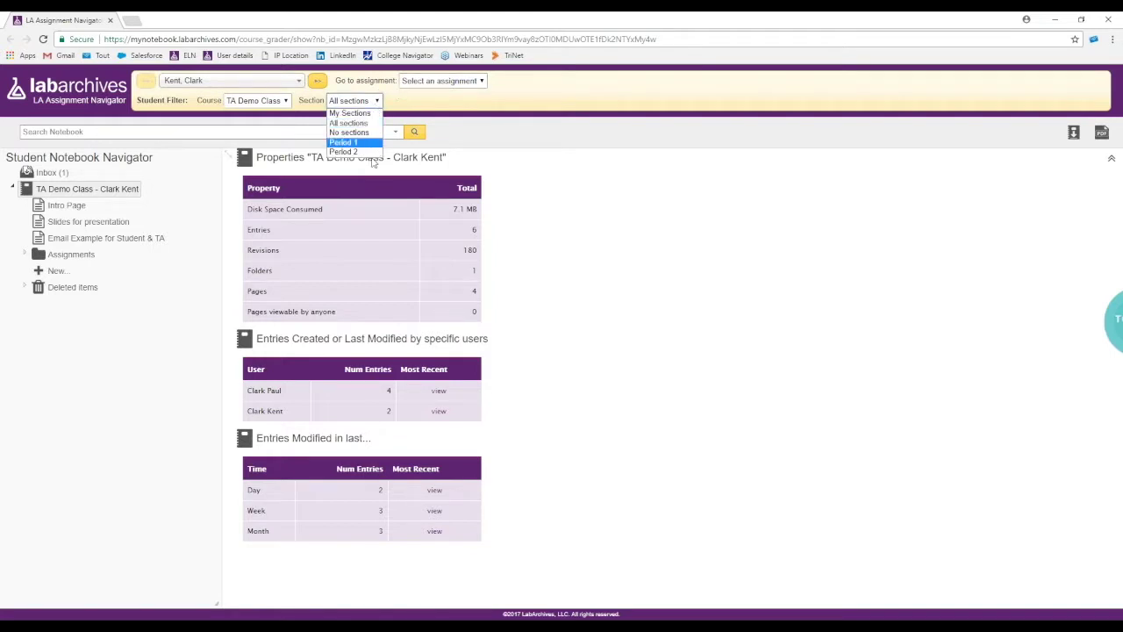
pyautogui.click(433, 110)
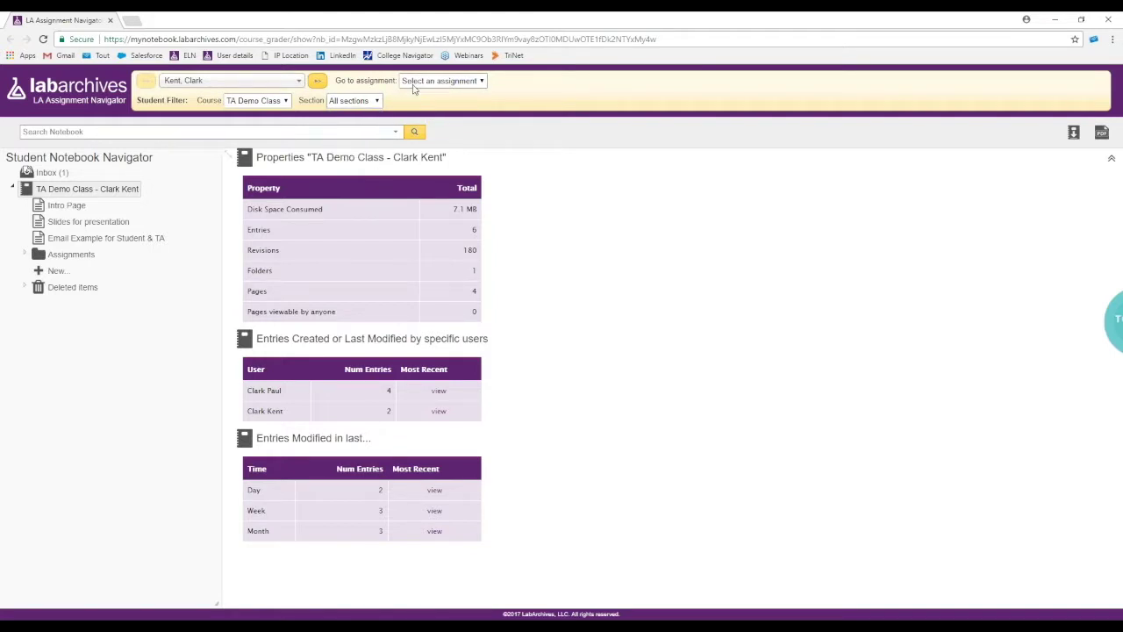
# Open the selected student's submission for assignment (1) Gel.
pyautogui.click(482, 80)
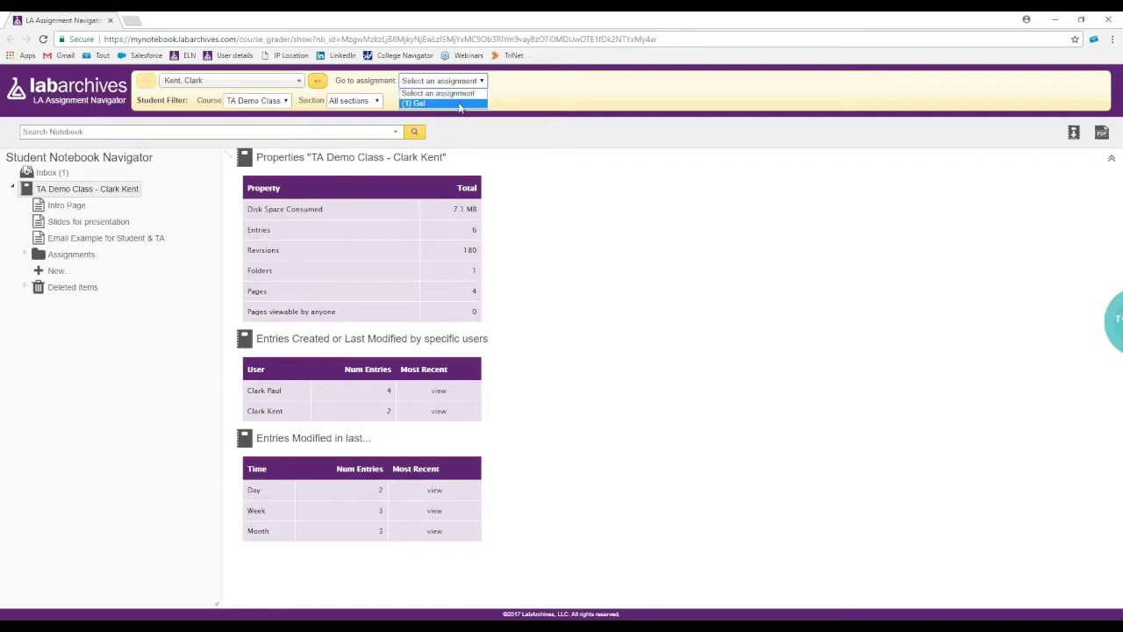
pyautogui.click(459, 104)
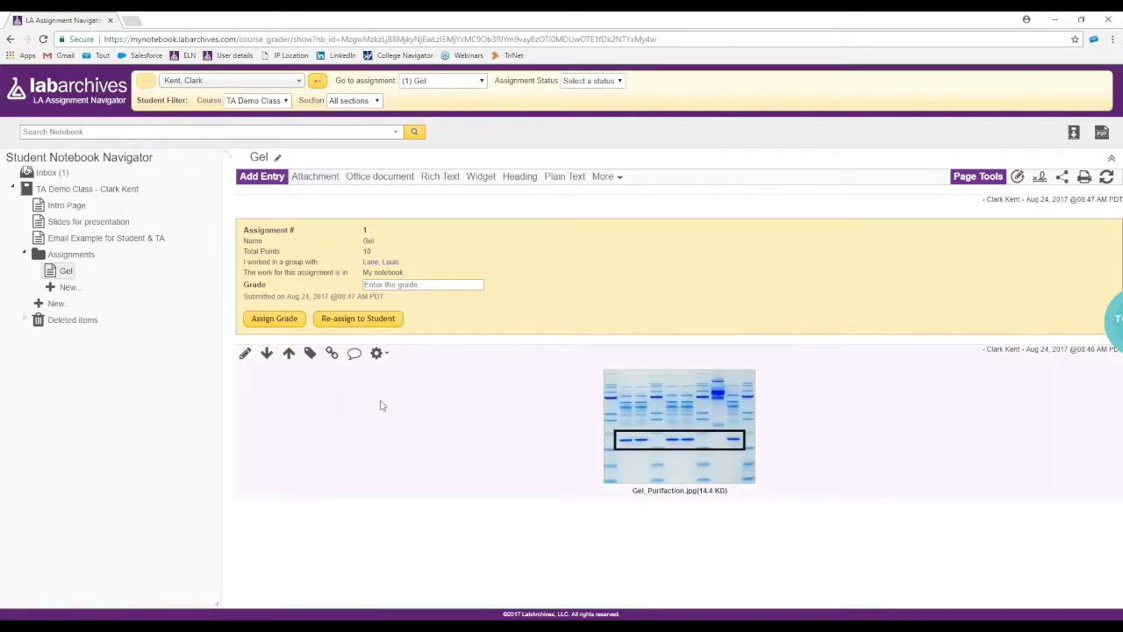
# Add the comment "Nice work!" to the Gel_Purifaction.jpg entry and hide the comment thread.
pyautogui.moveTo(623, 432)
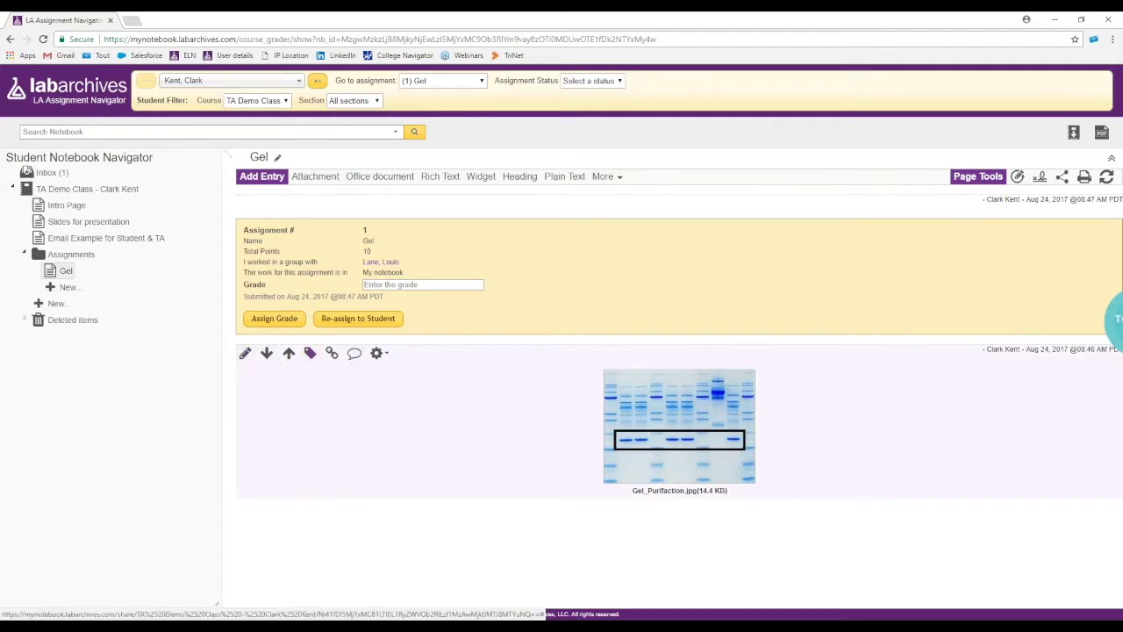
pyautogui.click(354, 354)
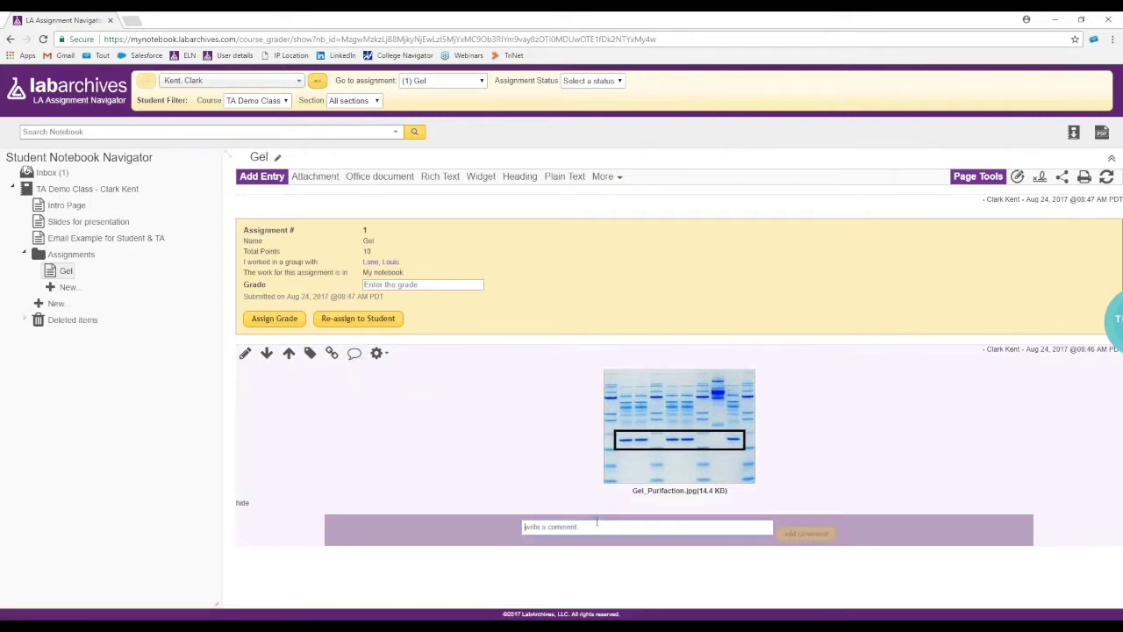
pyautogui.write('Nice')
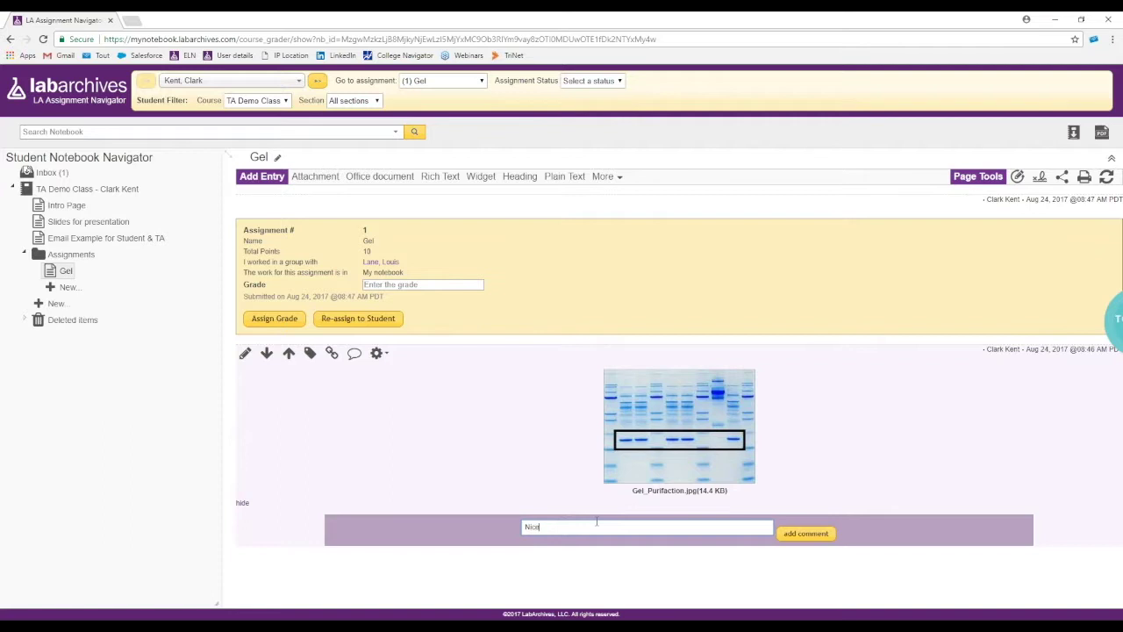
pyautogui.write(' work!')
pyautogui.click(808, 535)
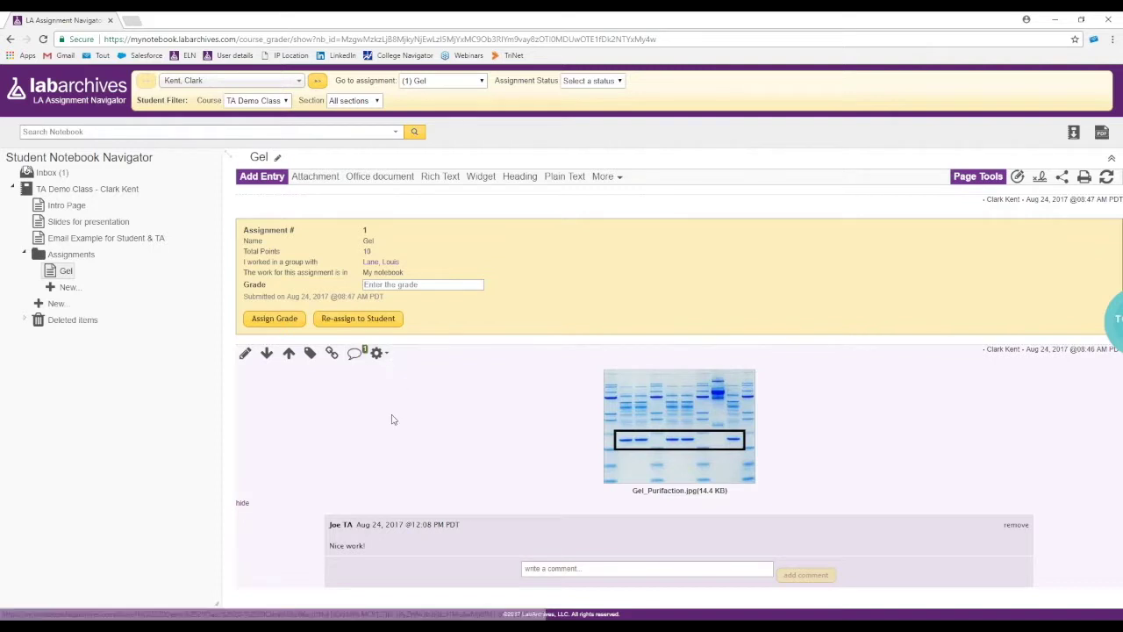
pyautogui.click(243, 505)
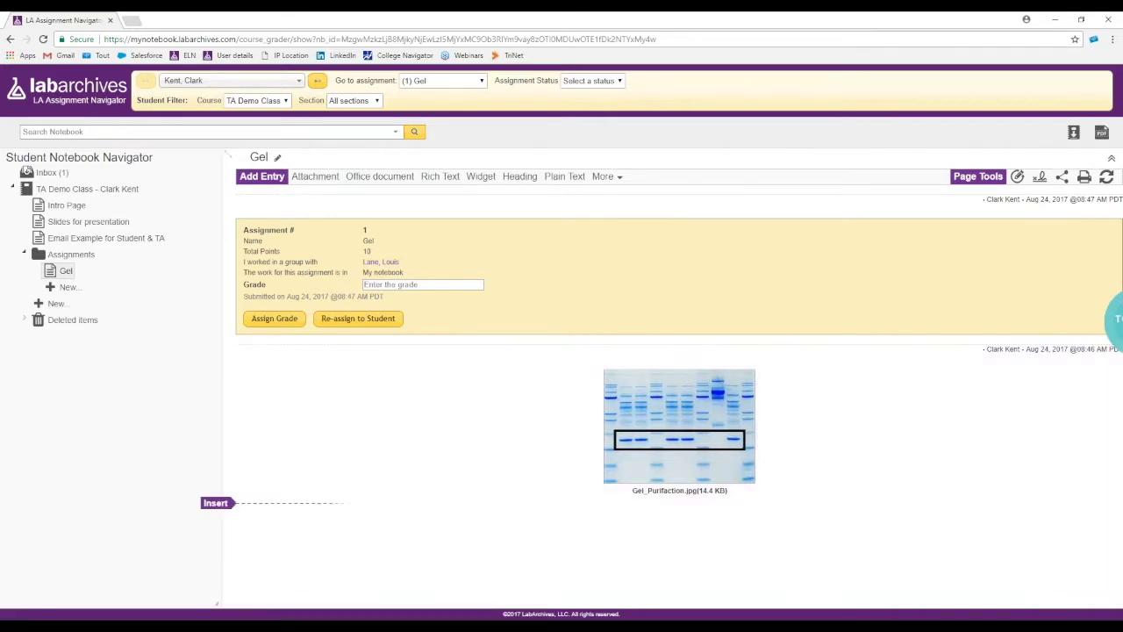
# Add a rich text entry reading "Nice job!" in red text below the gel image and save it to the page.
pyautogui.click(433, 179)
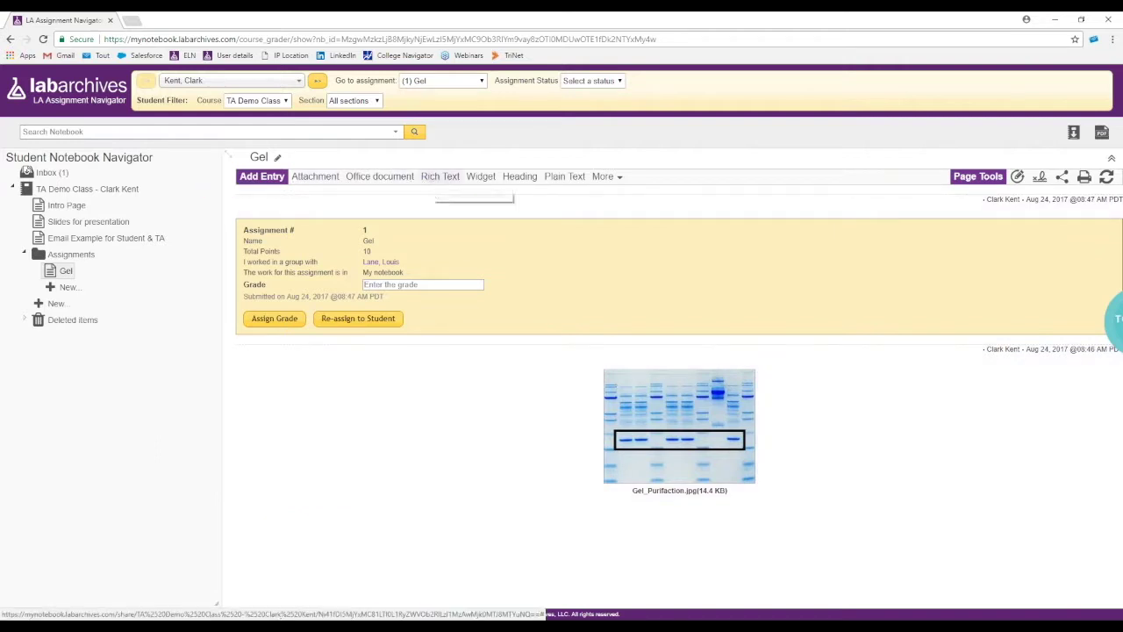
pyautogui.click(360, 493)
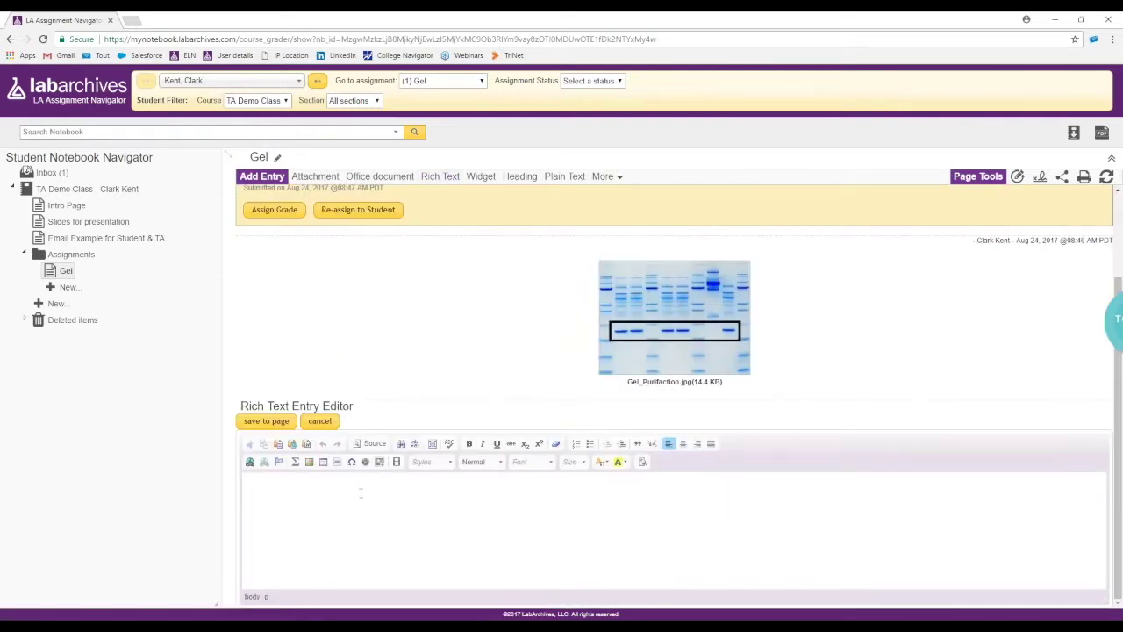
pyautogui.click(601, 462)
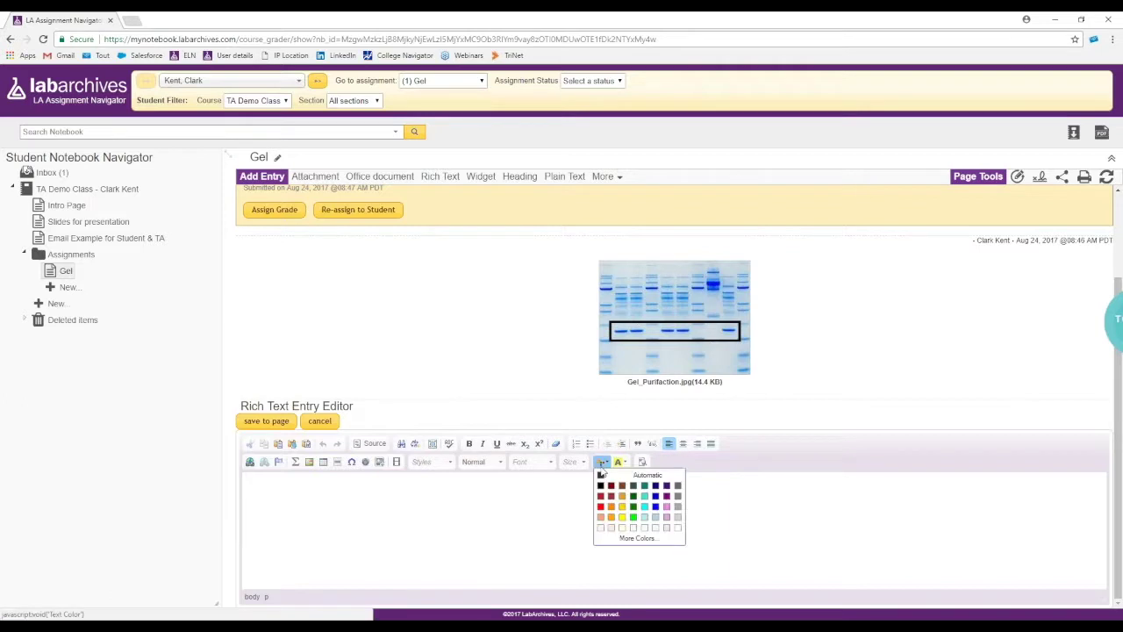
pyautogui.click(602, 517)
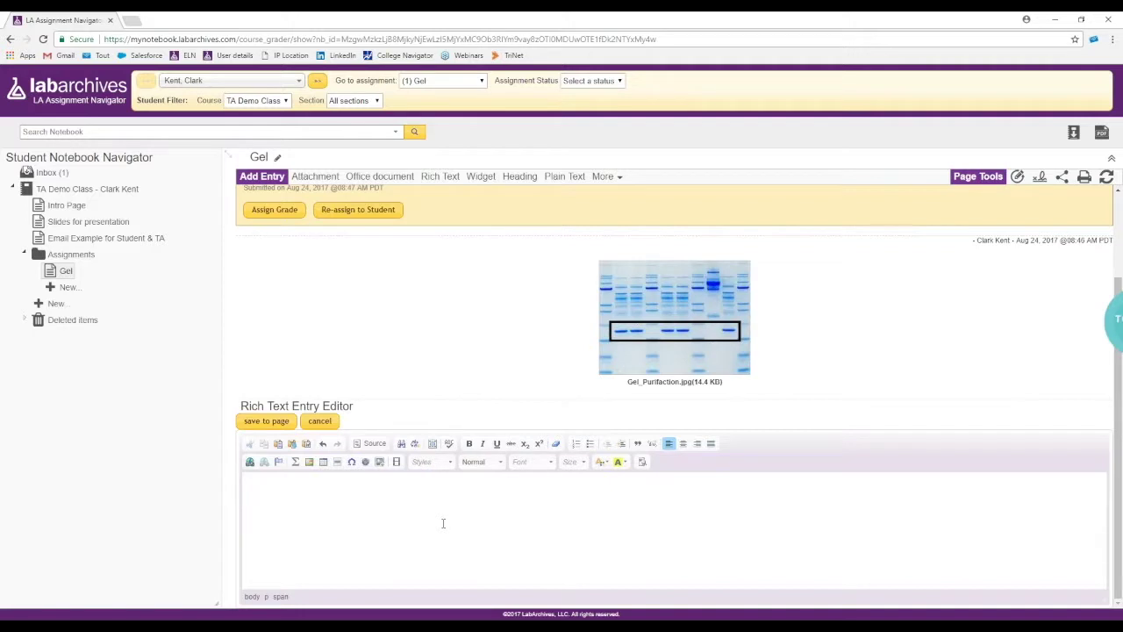
pyautogui.write('Nice job!')
pyautogui.click(266, 421)
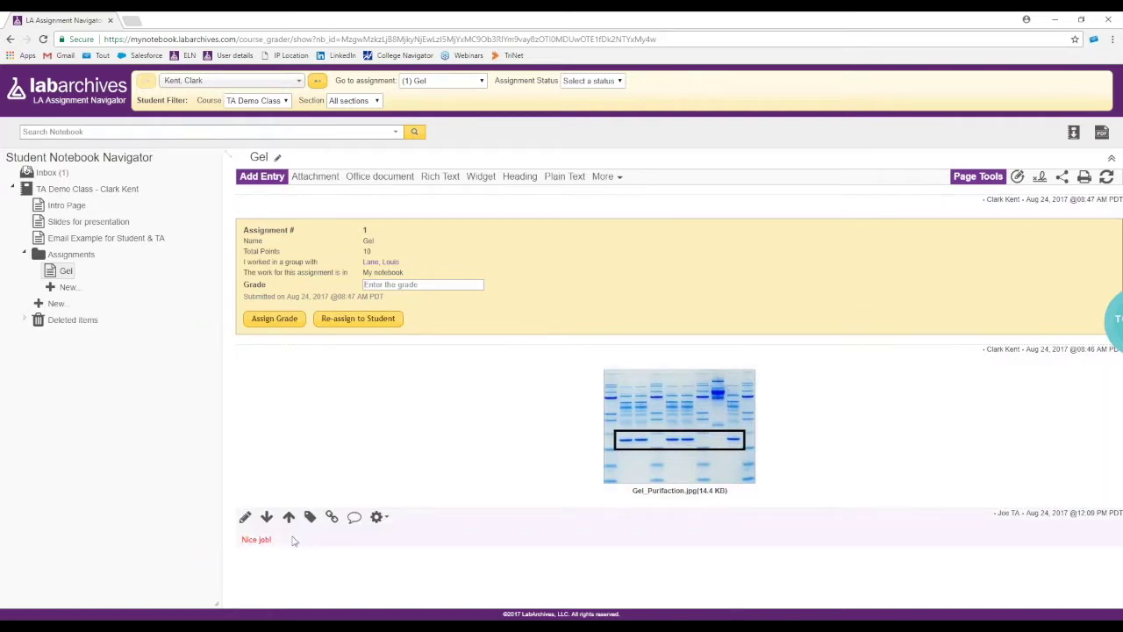
pyautogui.moveTo(294, 513)
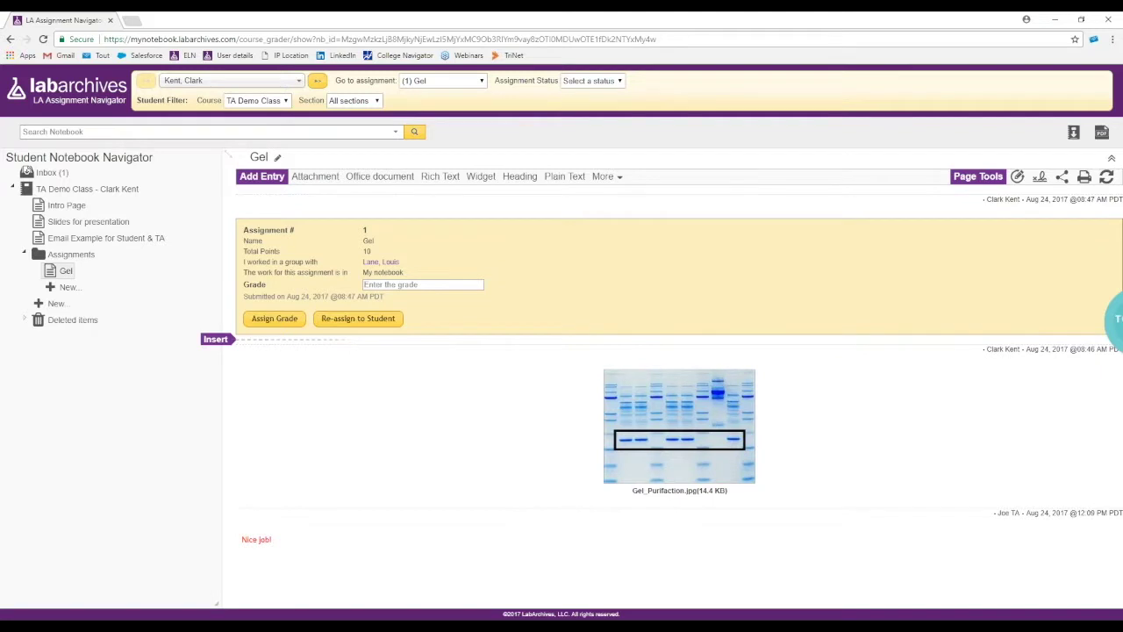
pyautogui.moveTo(451, 334)
# Minimize the LA Assignment Navigator window, then open the Students list in Course Manager and refresh it.
pyautogui.click(1083, 20)
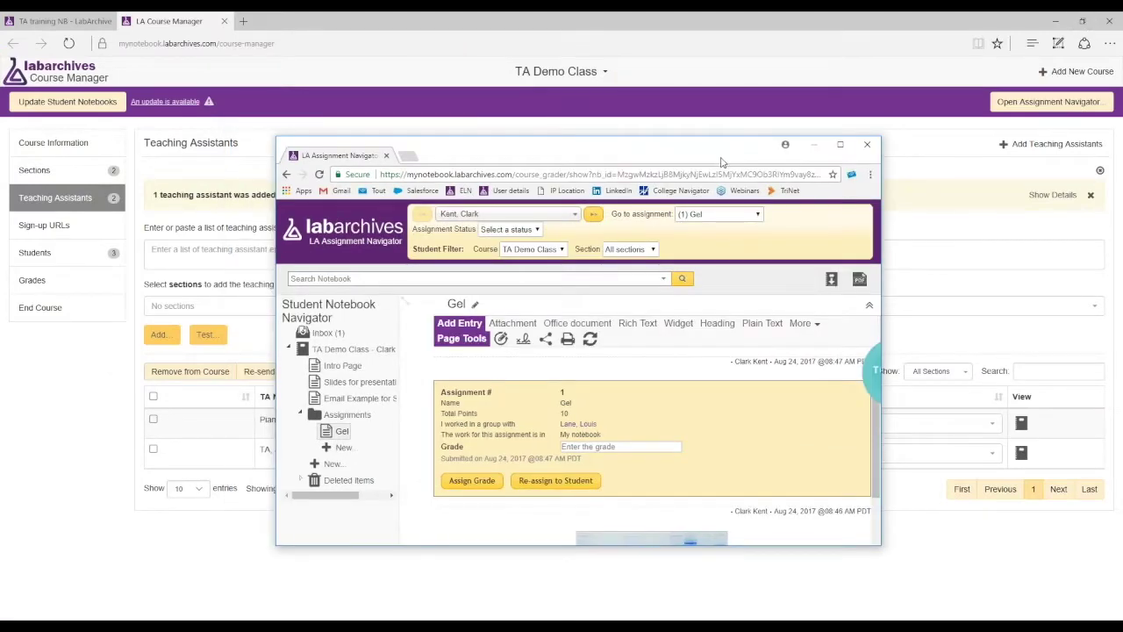
pyautogui.click(815, 144)
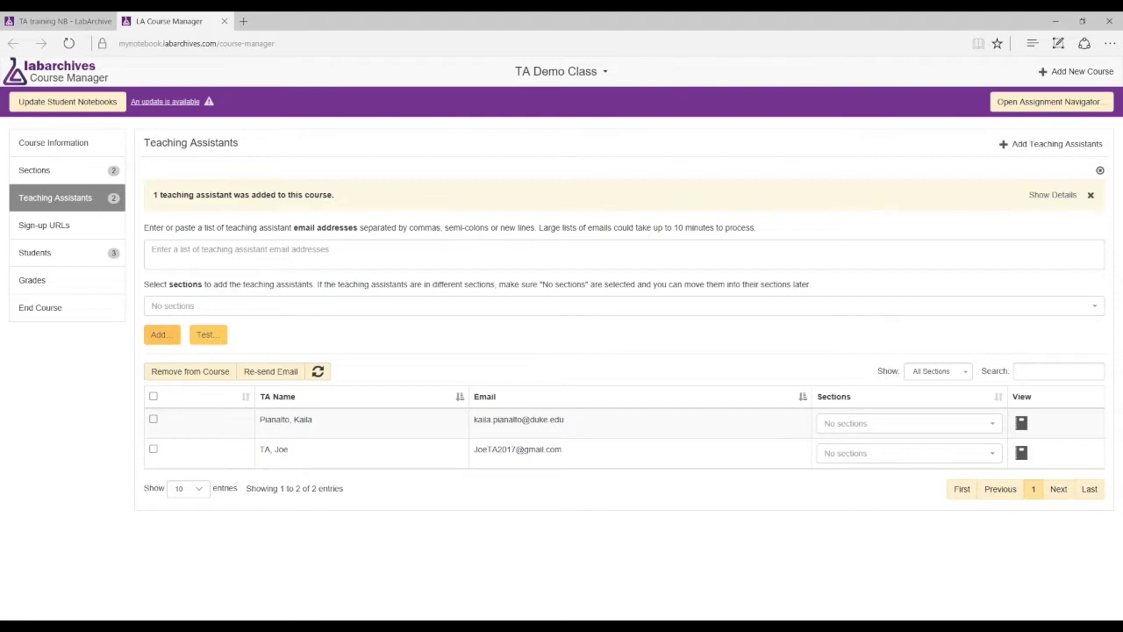
pyautogui.click(38, 254)
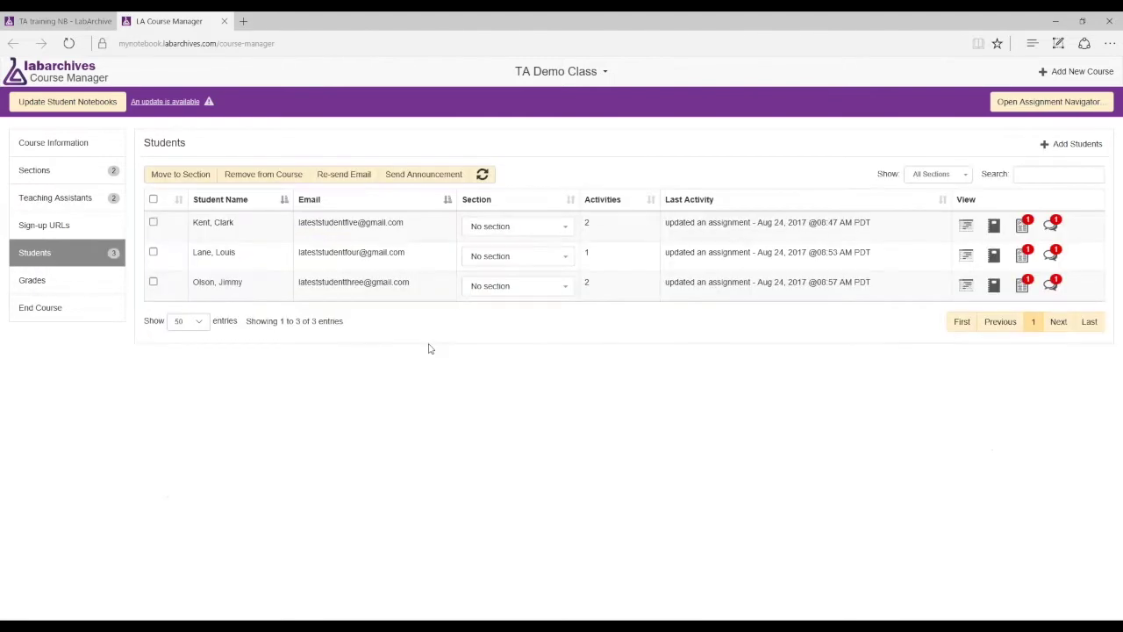
pyautogui.click(483, 176)
# Bring the LA Assignment Navigator back at full size and check the students available in its student filter.
pyautogui.moveTo(0, 93); pyautogui.dragTo(836, 151)
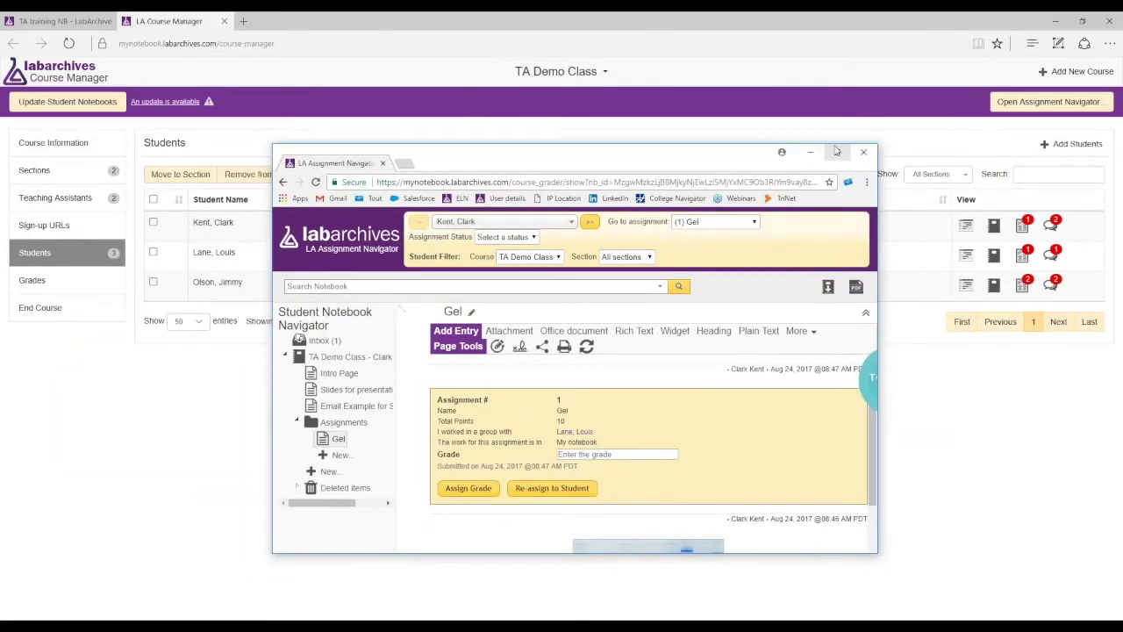
pyautogui.click(836, 152)
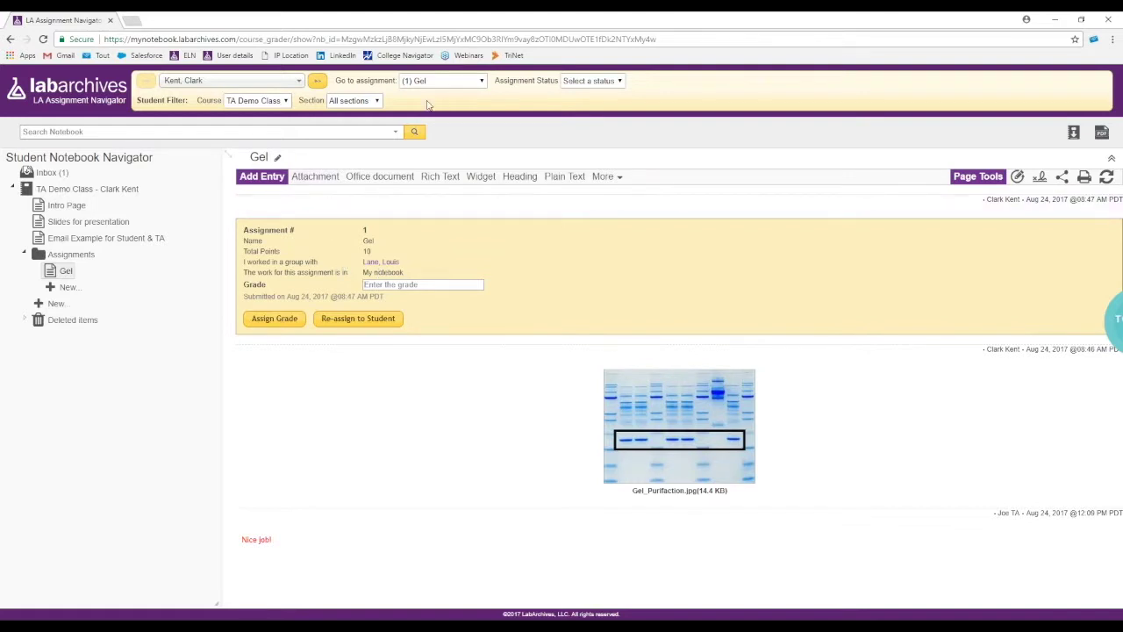
pyautogui.click(298, 81)
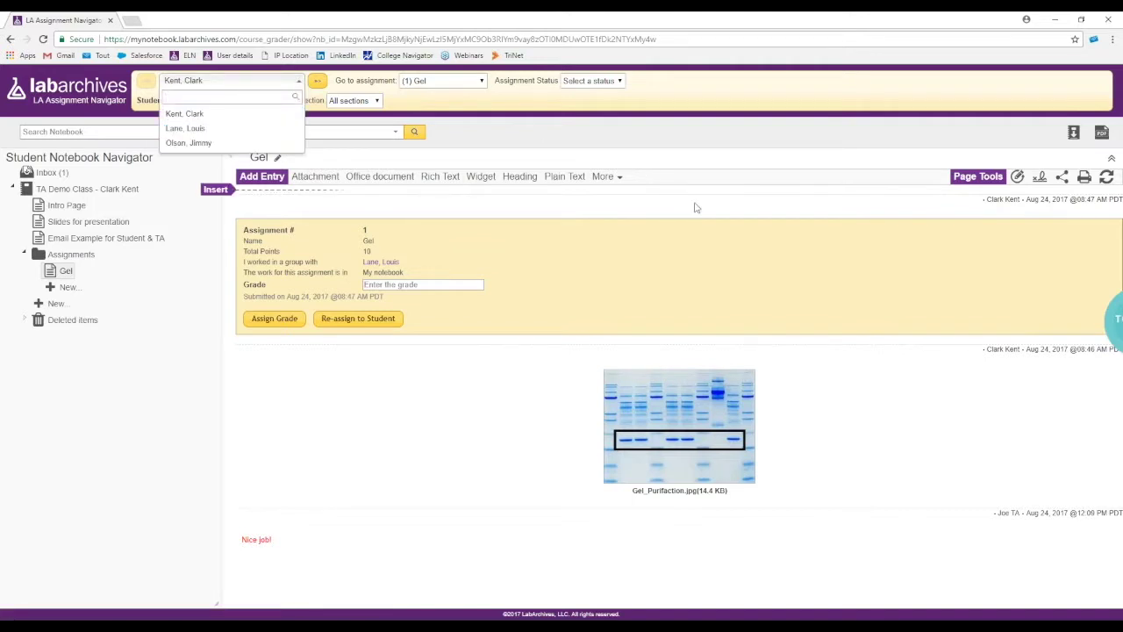
pyautogui.click(454, 247)
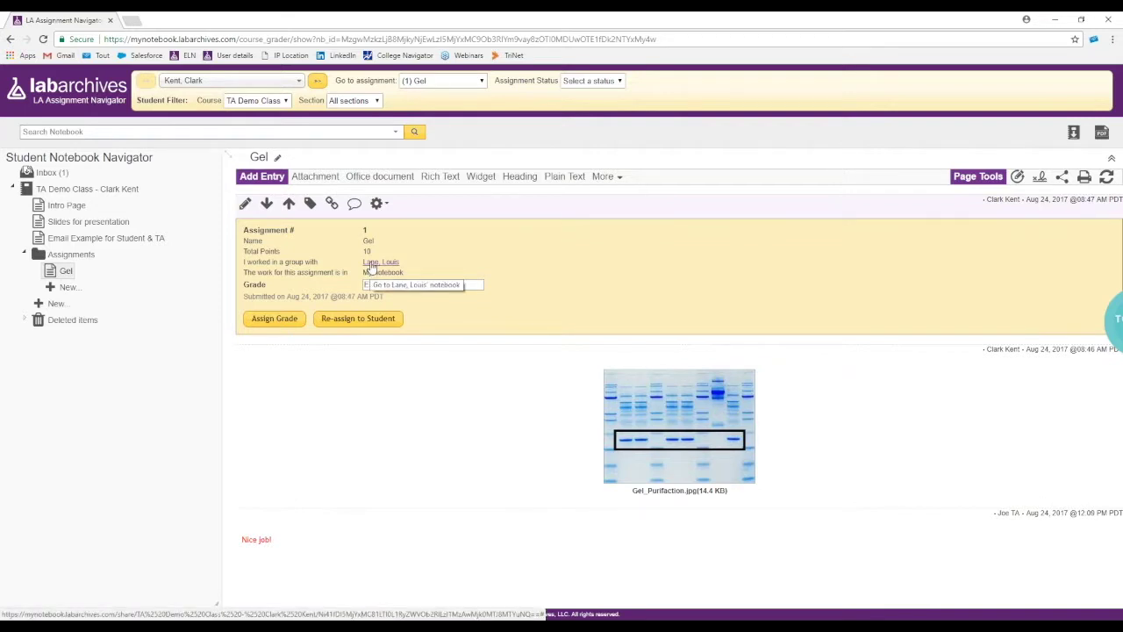
# View the Gel submissions of the second and third students in the student filter.
pyautogui.click(300, 83)
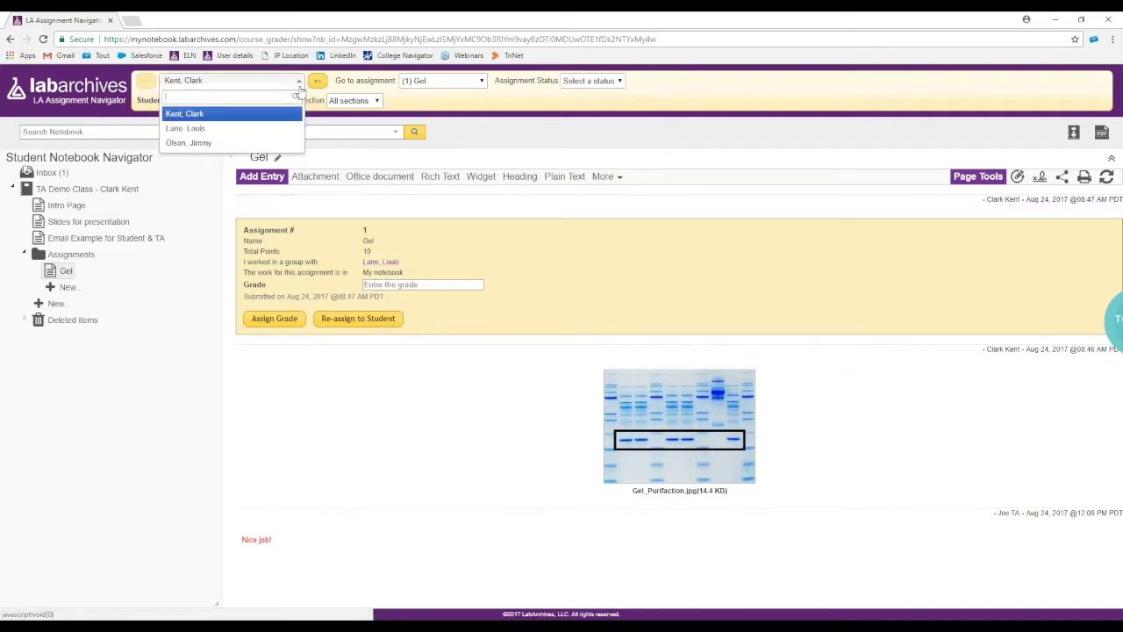
pyautogui.click(242, 131)
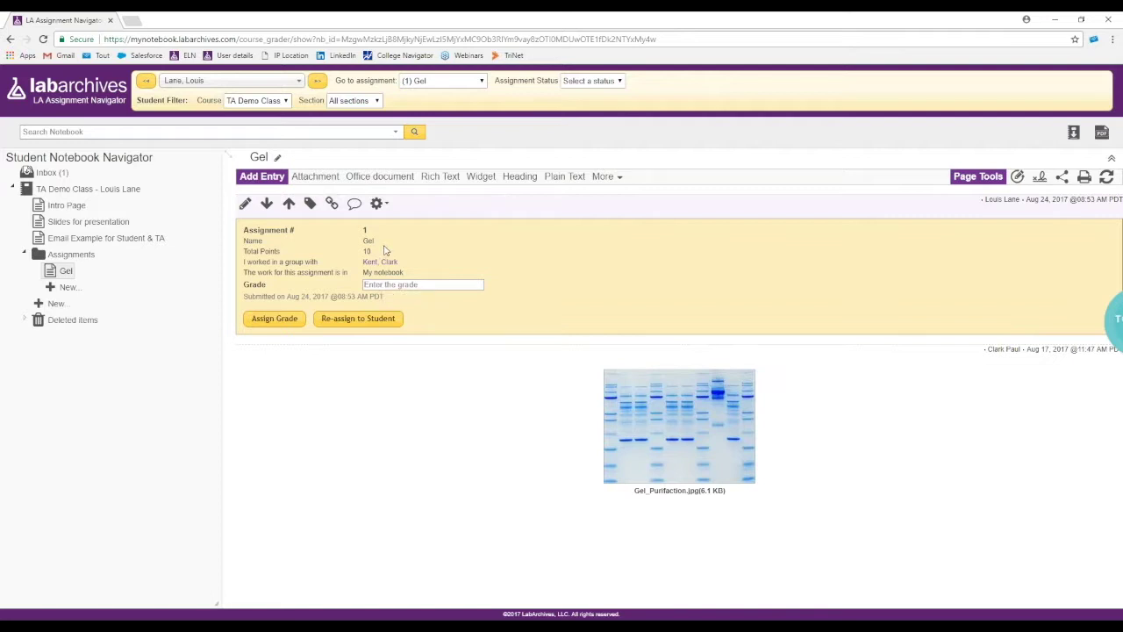
pyautogui.click(299, 81)
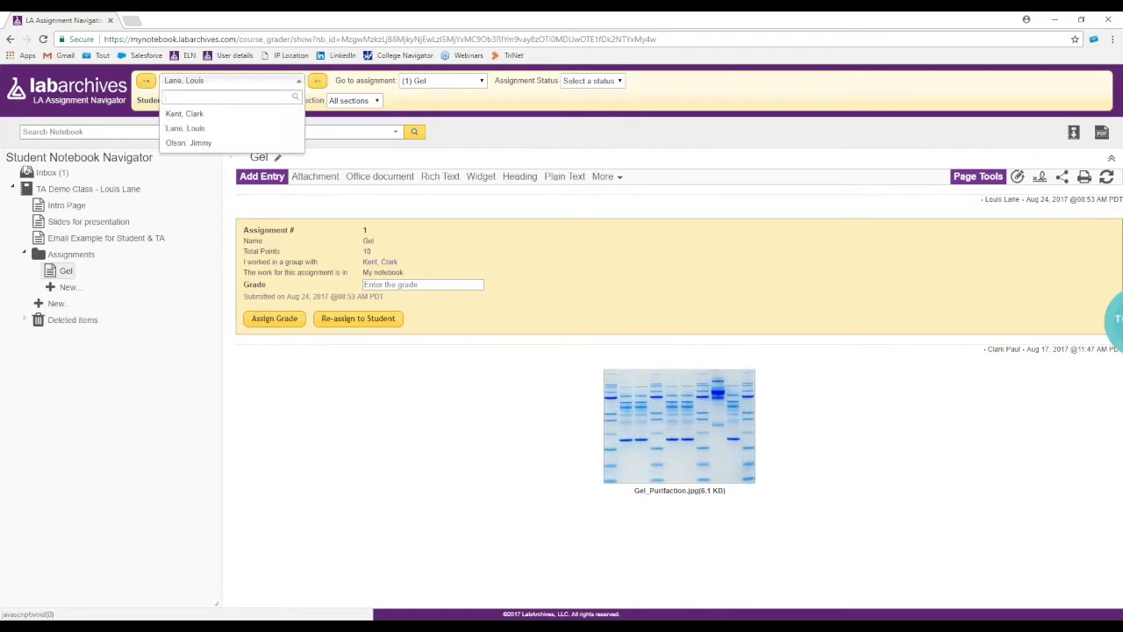
pyautogui.click(281, 147)
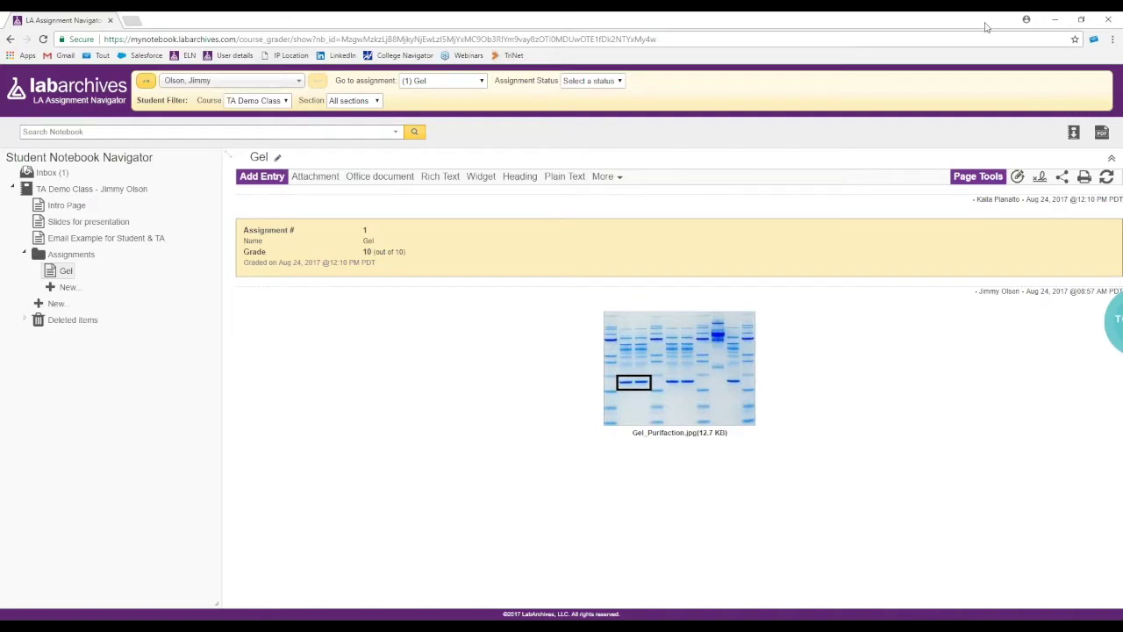
# Return to the Course Manager window and open the course's Grades page.
pyautogui.moveTo(985, 27); pyautogui.dragTo(0, 131)
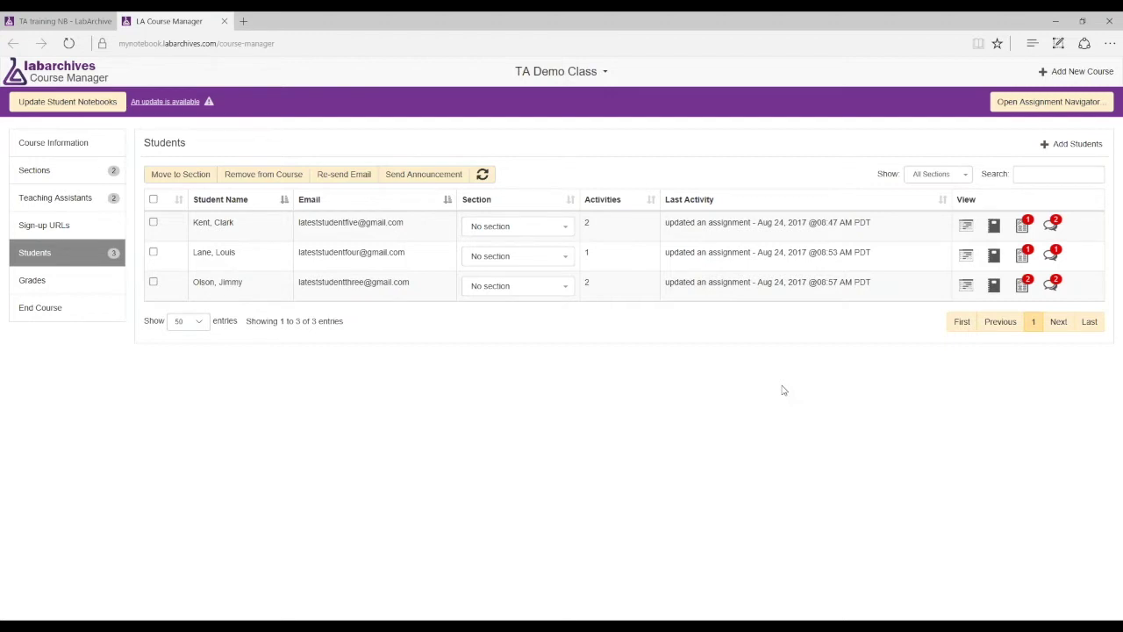
pyautogui.click(70, 286)
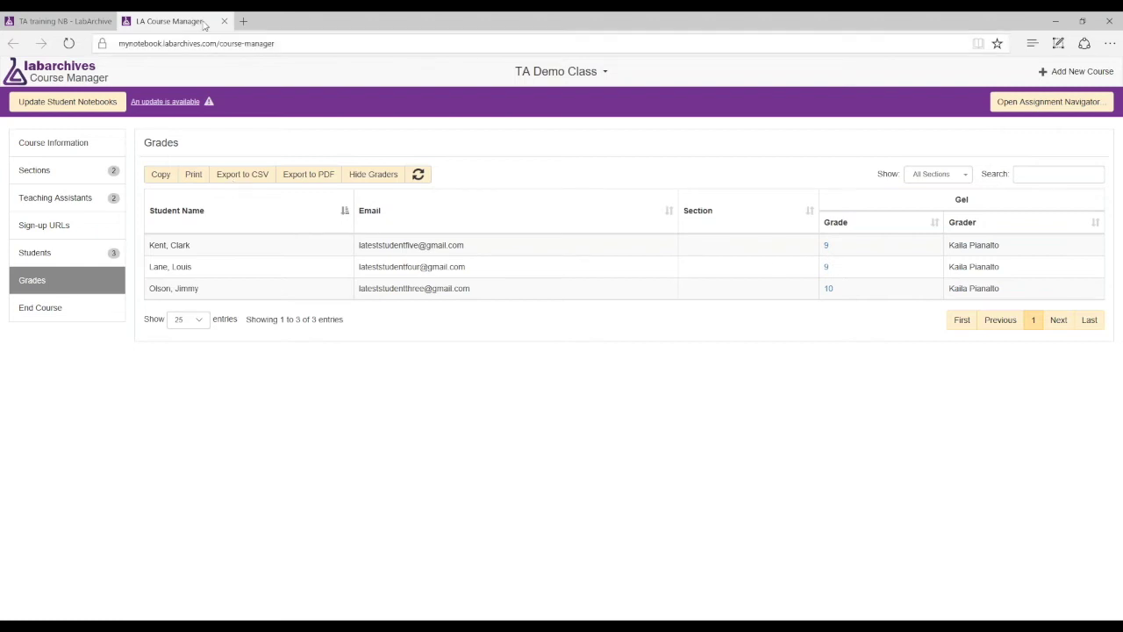
# Switch to the TA training NB notebook, open its Intro Page and highlight the support e-mail address.
pyautogui.click(91, 22)
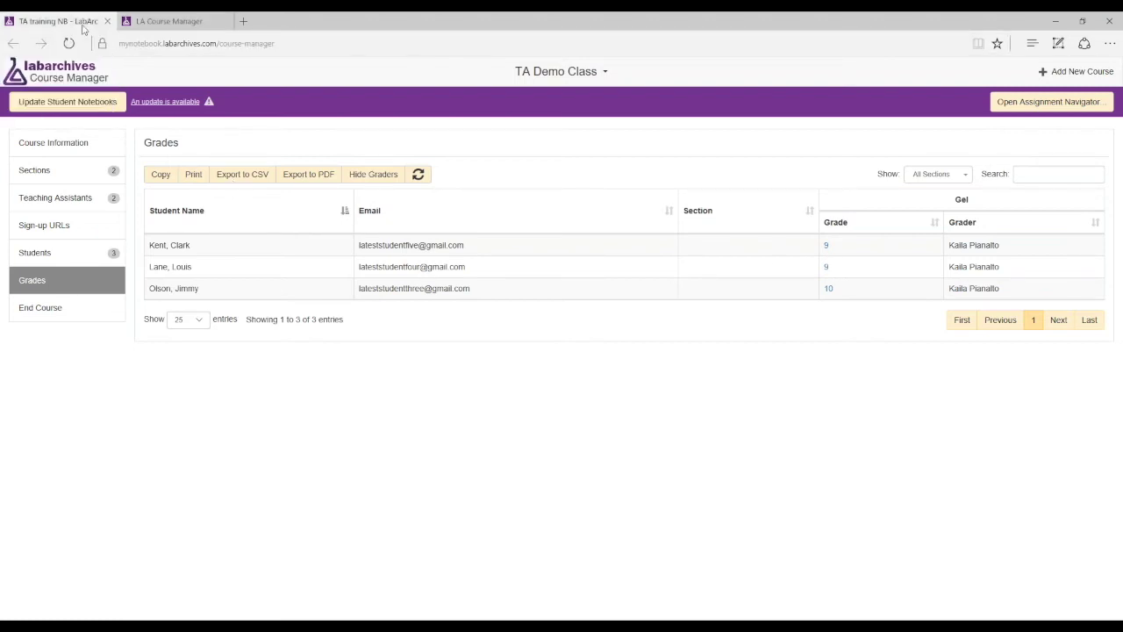
pyautogui.click(77, 169)
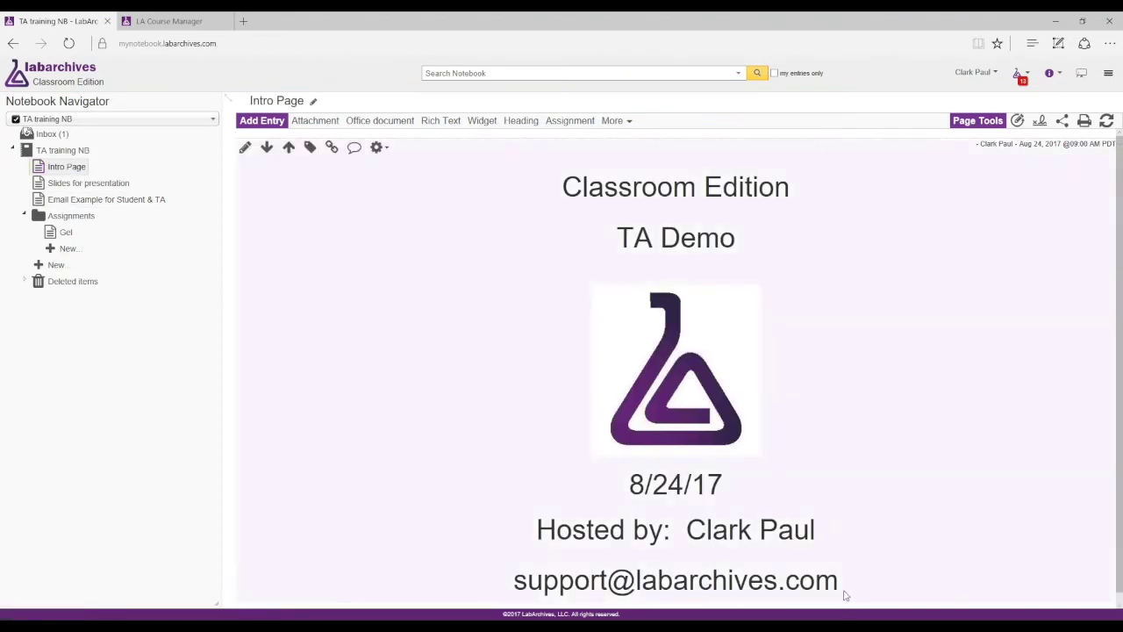
pyautogui.moveTo(845, 596); pyautogui.dragTo(514, 583)
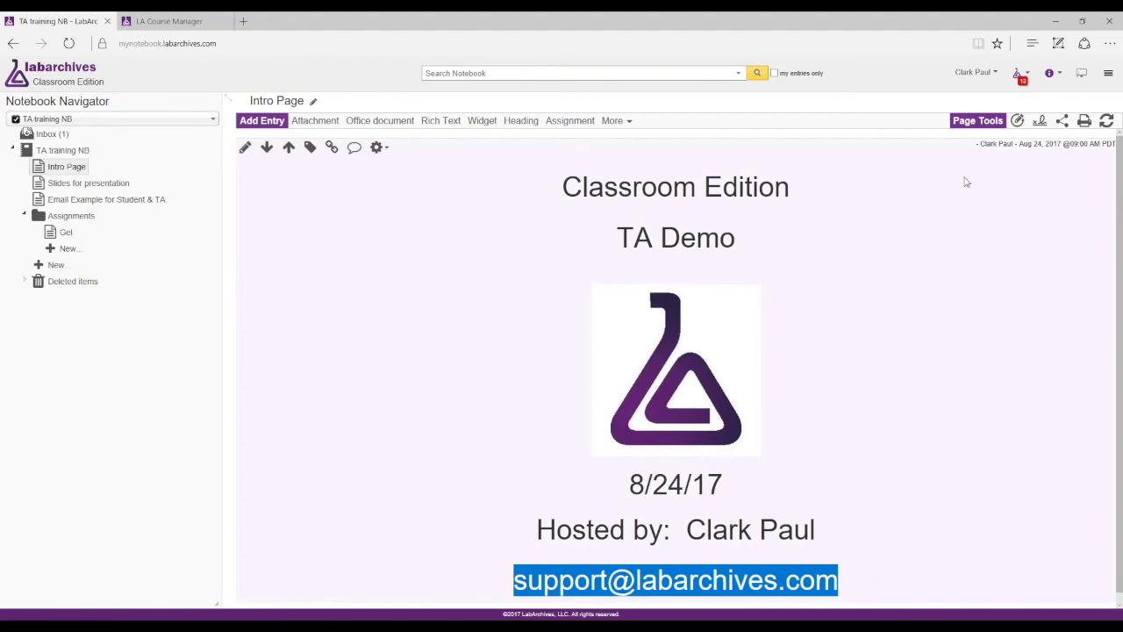
# Show the available help resources and the options for the signed-in user's account.
pyautogui.click(1059, 77)
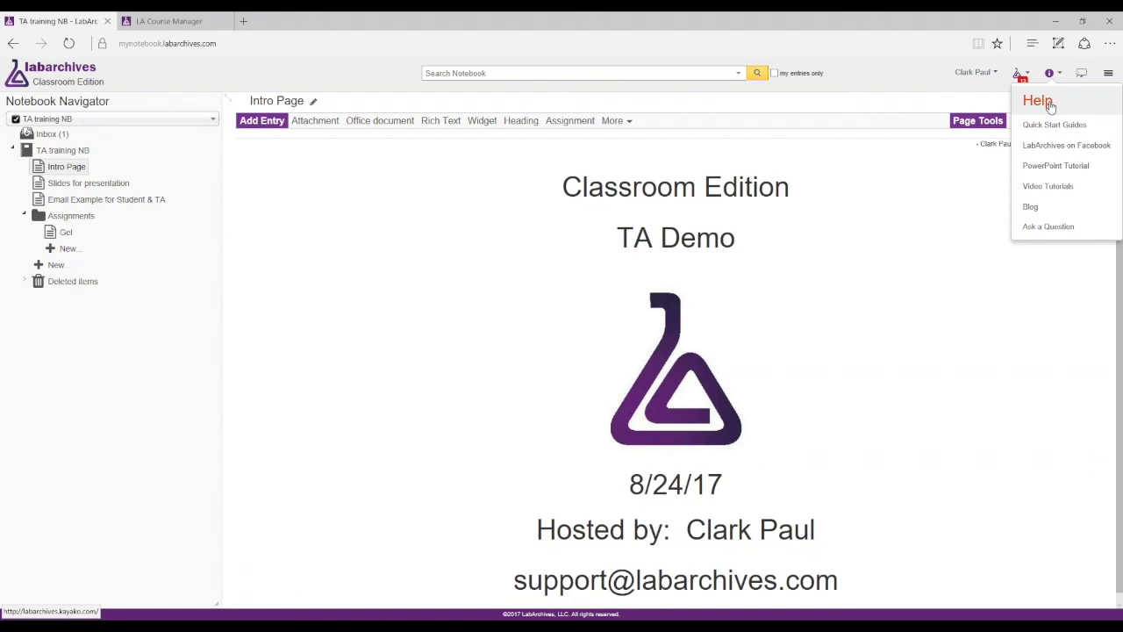
pyautogui.moveTo(976, 72)
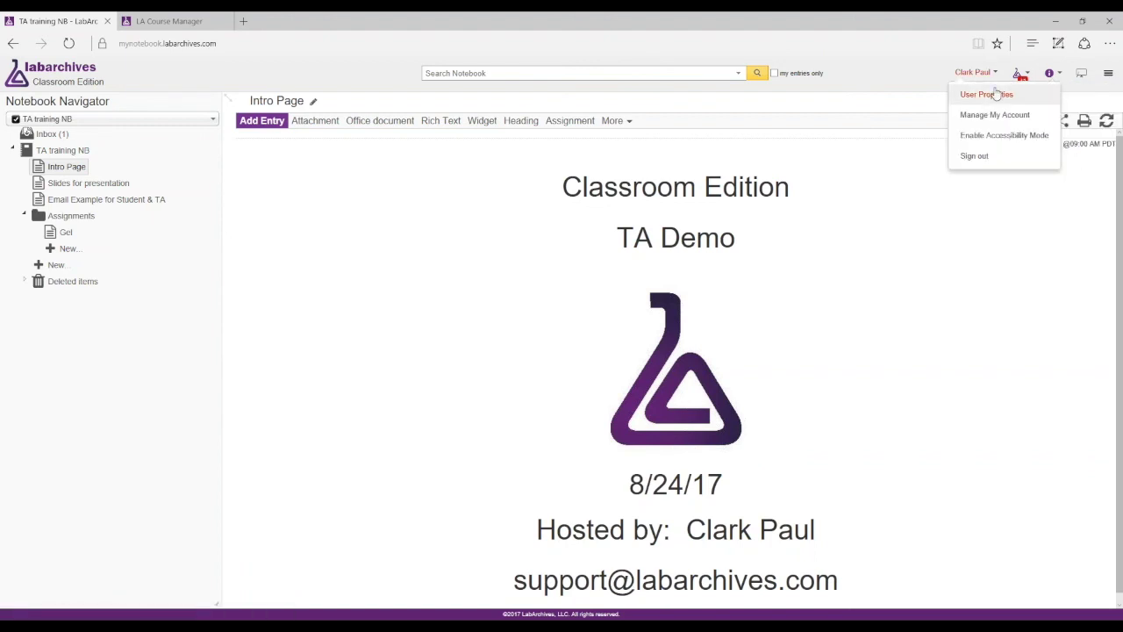